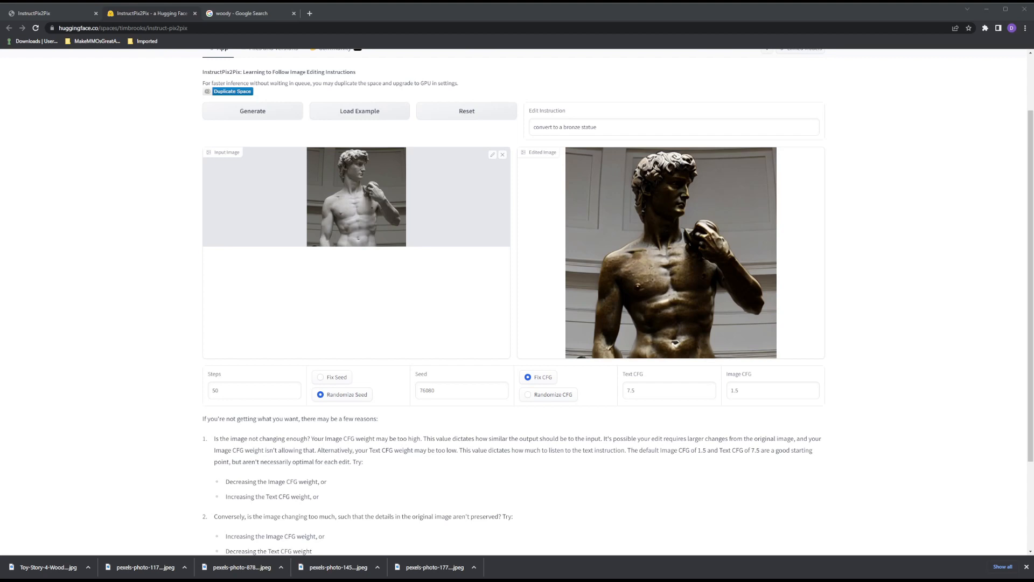
# - Examine the Steps, Seed, Text CFG and Image CFG settings and the tips for improving the edited image
pyautogui.scroll(-3, 517, 302)
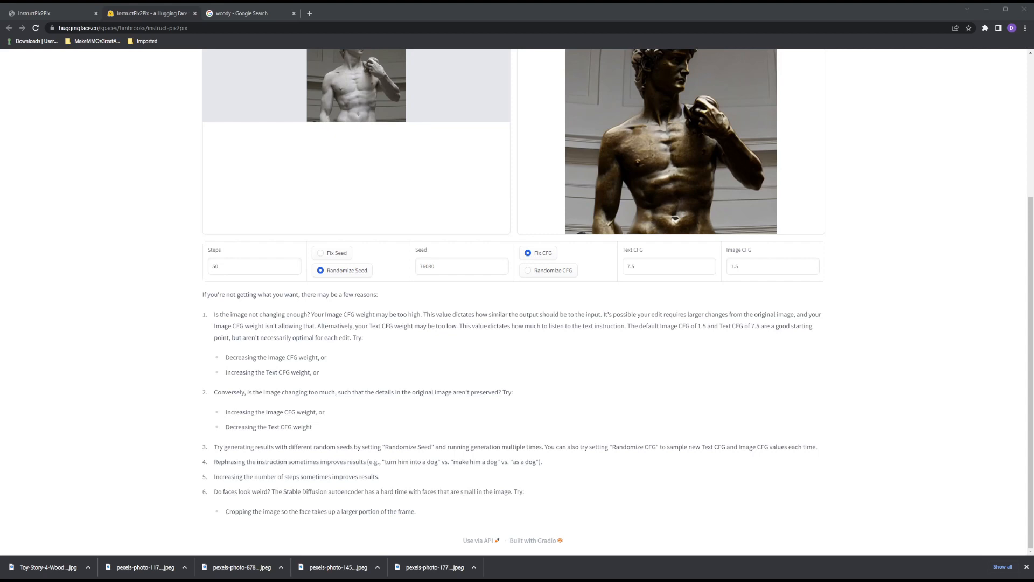
pyautogui.scroll(2, 517, 301)
pyautogui.moveTo(208, 332); pyautogui.dragTo(235, 331)
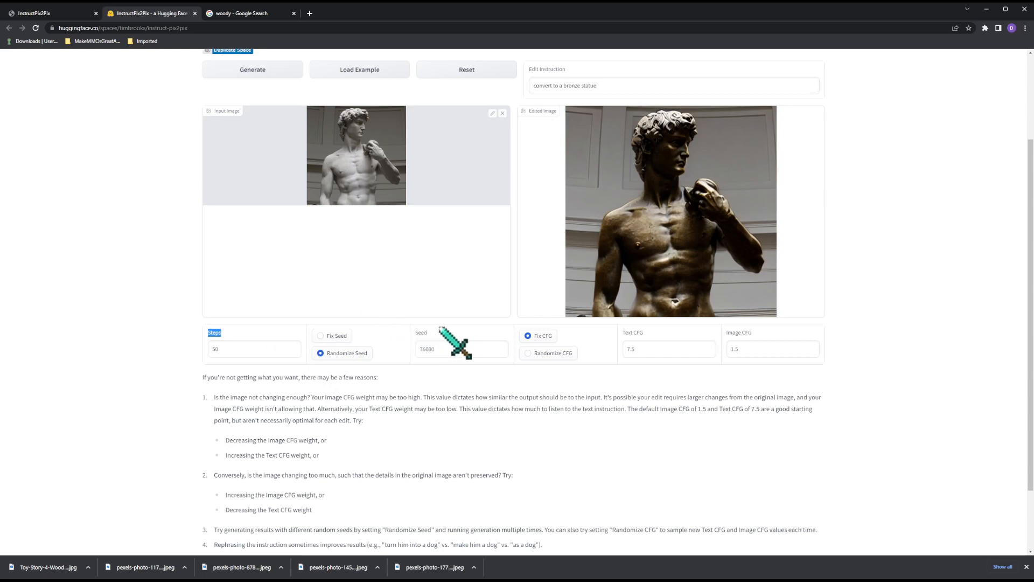
pyautogui.doubleClick(420, 332)
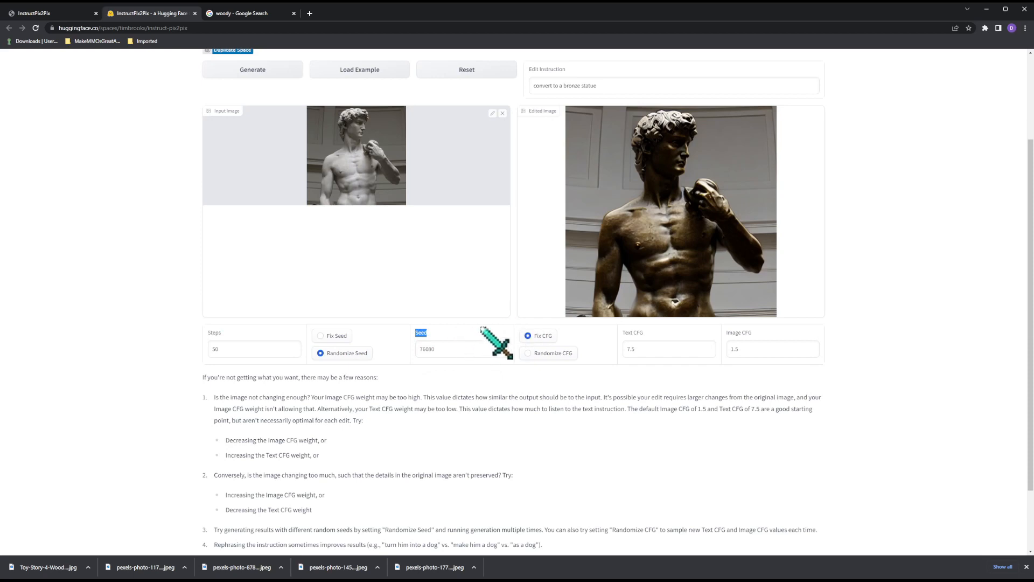
pyautogui.click(456, 345)
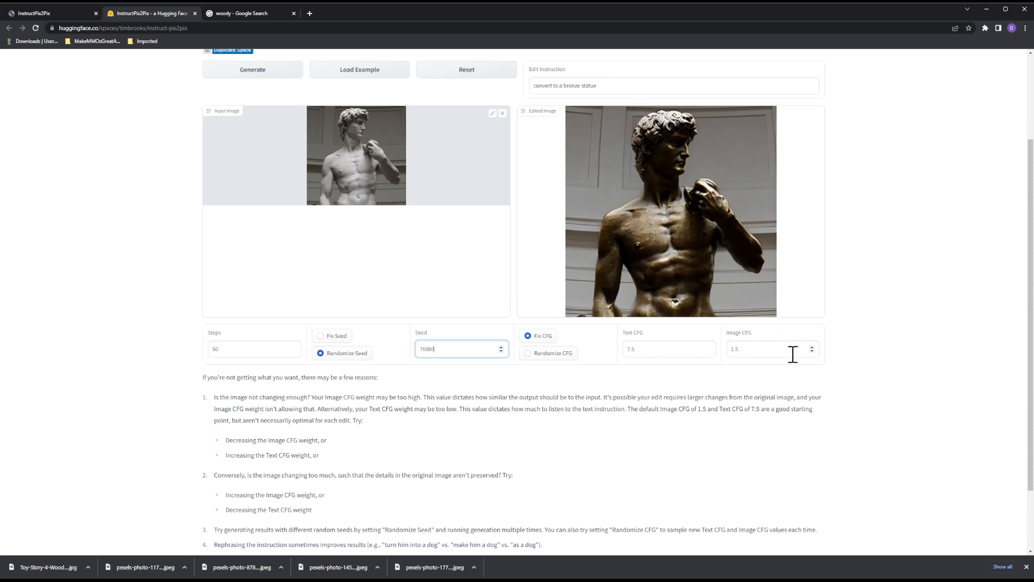
pyautogui.scroll(-2, 799, 388)
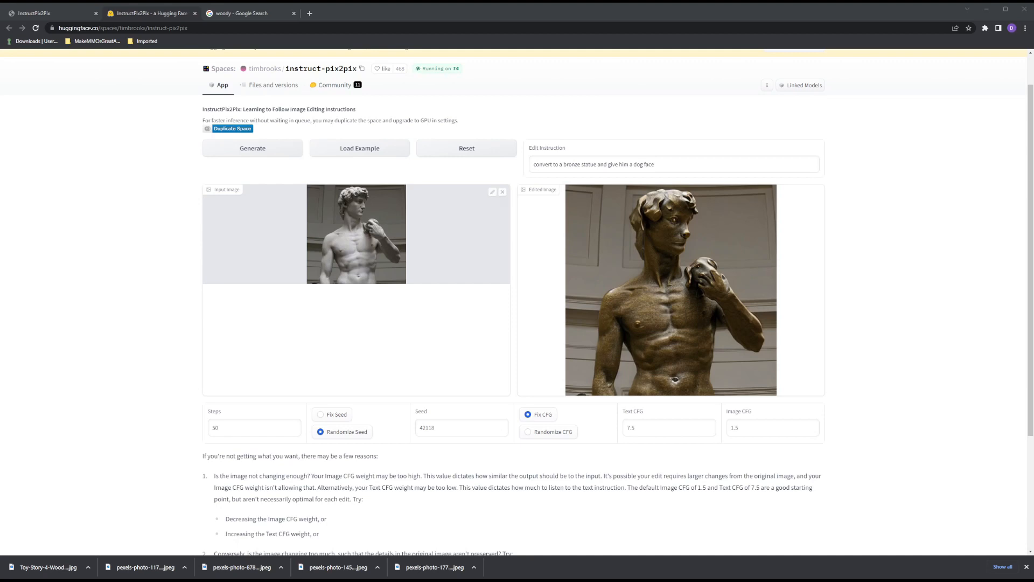
# - Replace the input image with the Woody picture and crop both sides closely around the character's head
pyautogui.click(502, 191)
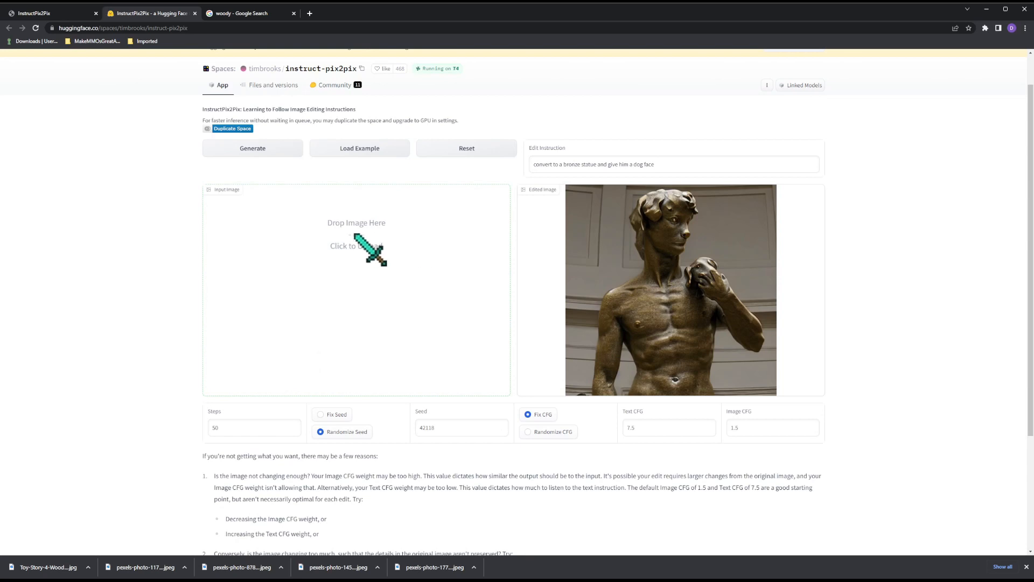
pyautogui.moveTo(355, 235); pyautogui.dragTo(356, 234)
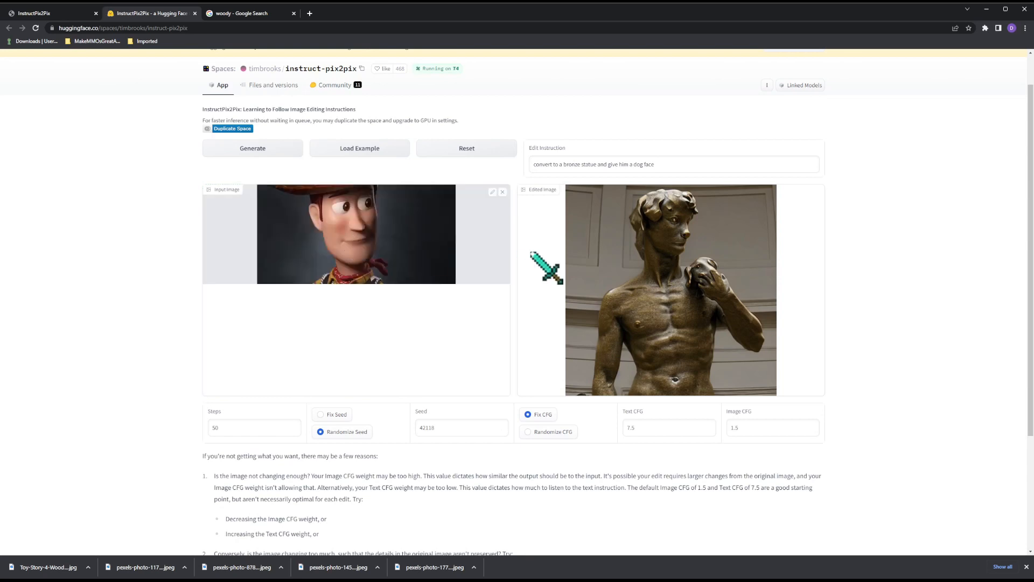
pyautogui.click(492, 193)
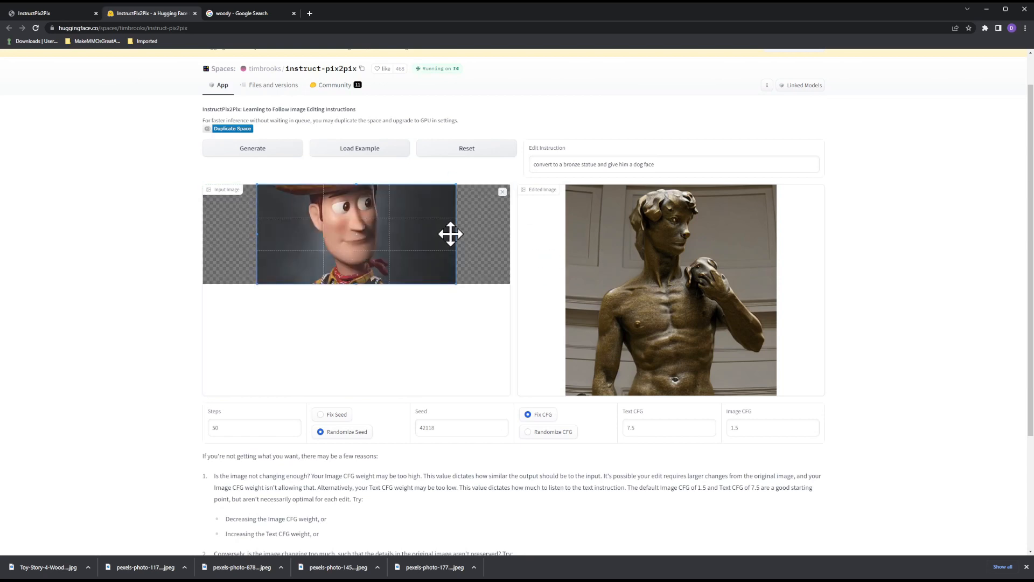
pyautogui.moveTo(454, 233); pyautogui.dragTo(398, 237)
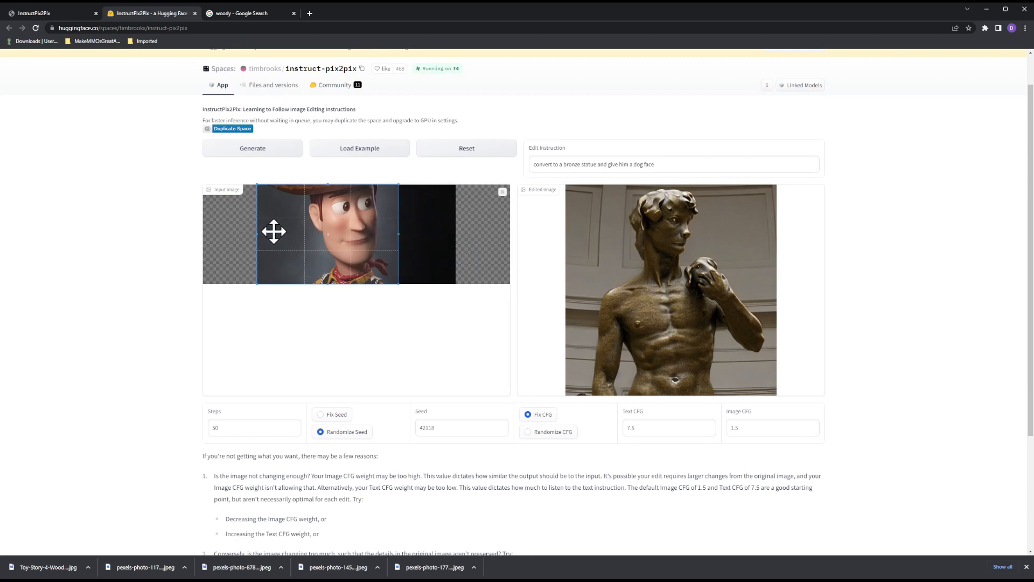
pyautogui.moveTo(255, 235); pyautogui.dragTo(293, 241)
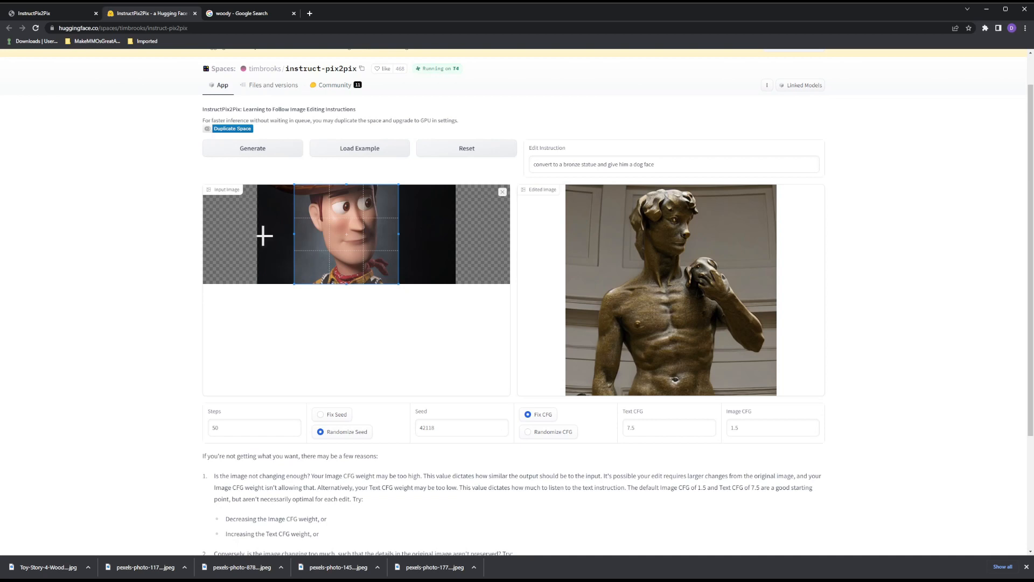
# - Replace the edit instruction with "turn into a western give him a beard and manga cover art"
pyautogui.moveTo(661, 160); pyautogui.dragTo(503, 169)
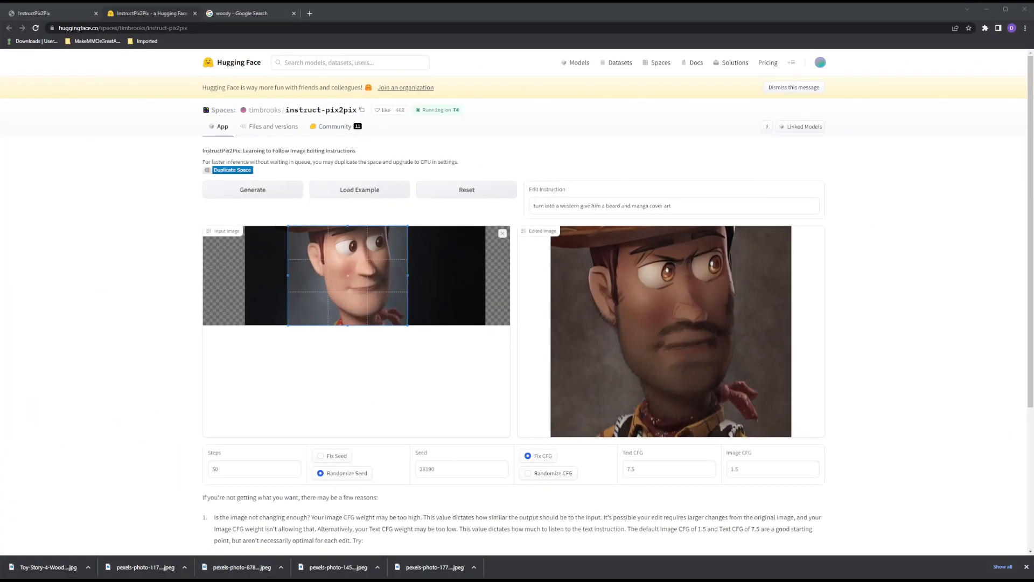
pyautogui.click(699, 205)
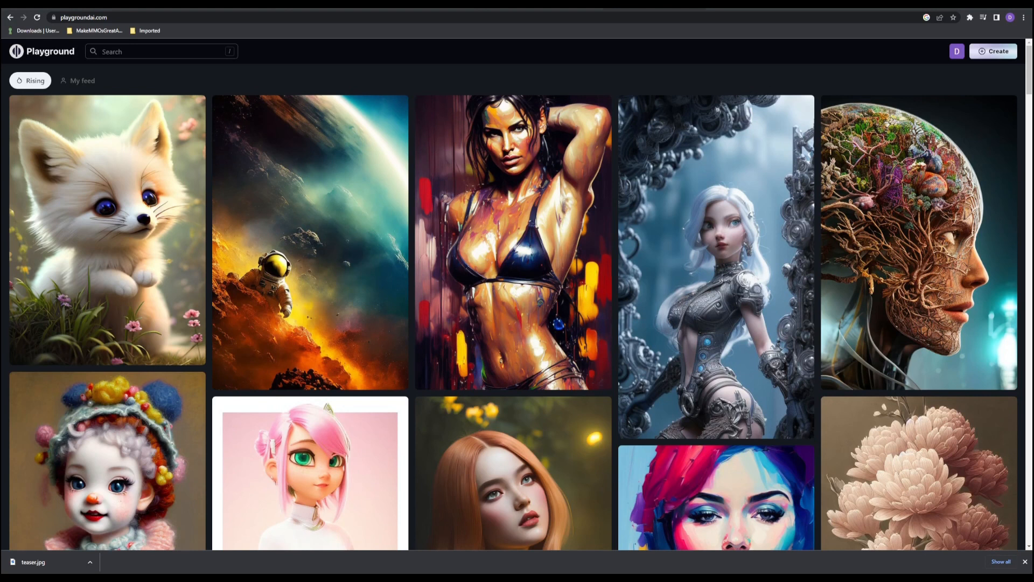
# - Examine the prompts and generation settings of the bikini painting, White Fox and Pltn style posts in Playground's Rising feed
pyautogui.click(561, 242)
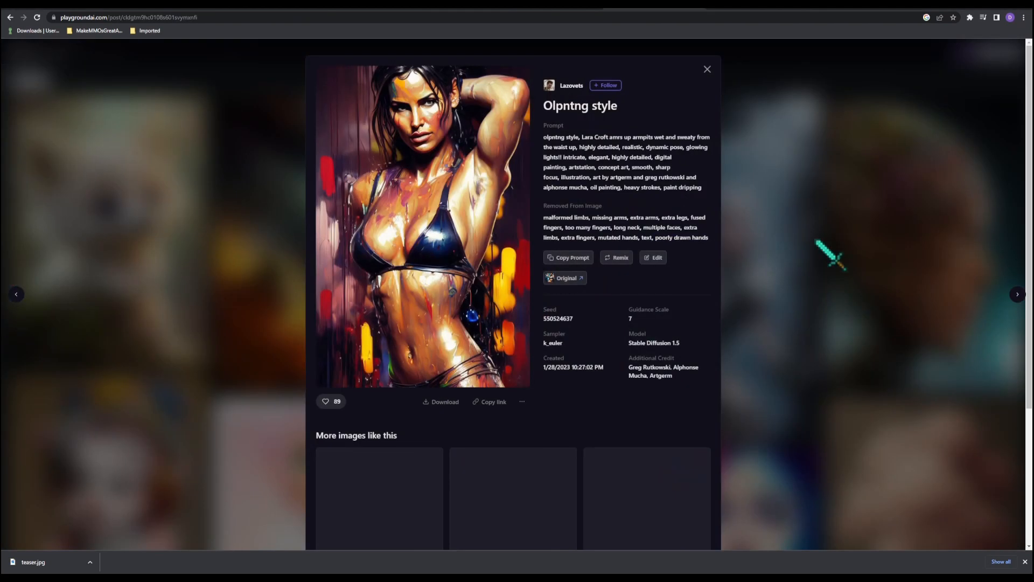
pyautogui.click(814, 146)
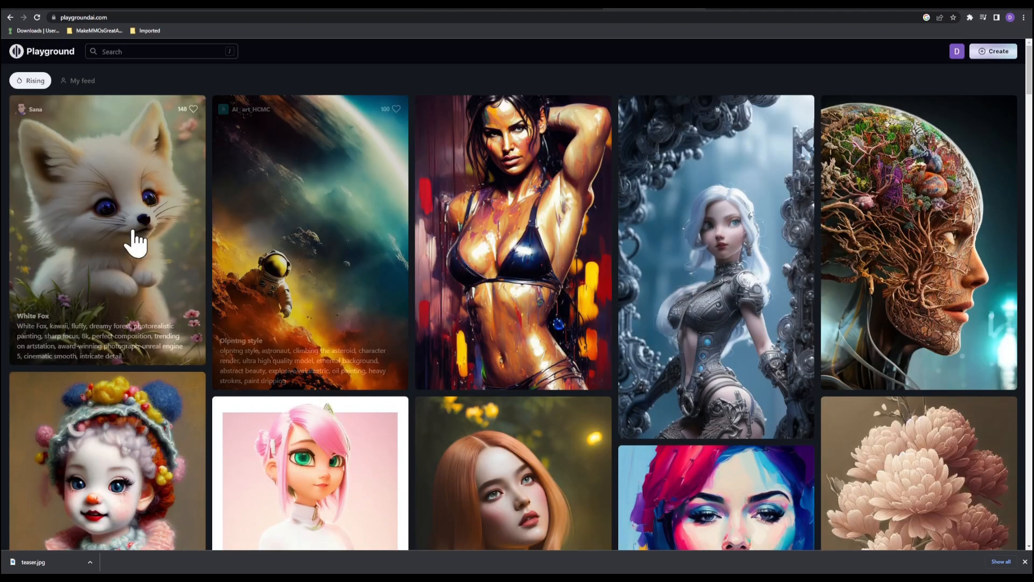
pyautogui.click(133, 240)
pyautogui.click(850, 175)
pyautogui.scroll(-1, 672, 295)
pyautogui.click(670, 295)
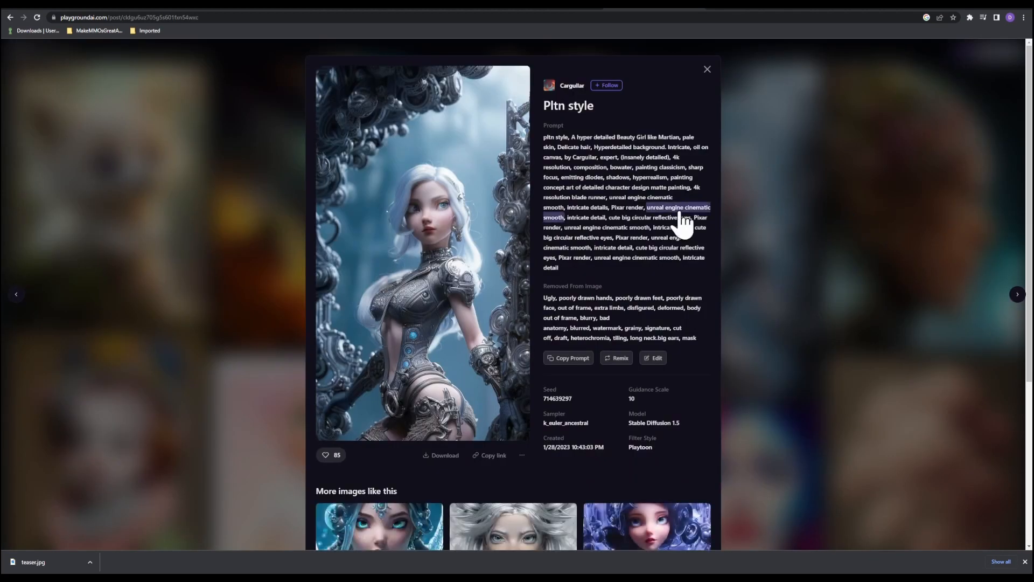
pyautogui.scroll(-3, 685, 224)
pyautogui.click(930, 250)
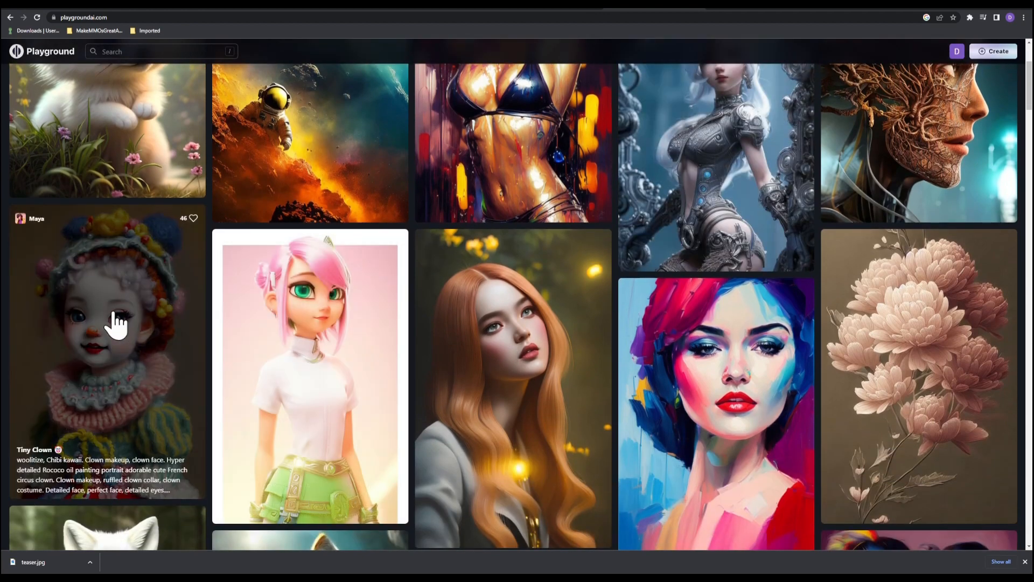
# - Examine the prompts of the Tiny Clown post and the red-and-blue painted woman's portrait in the feed
pyautogui.click(203, 266)
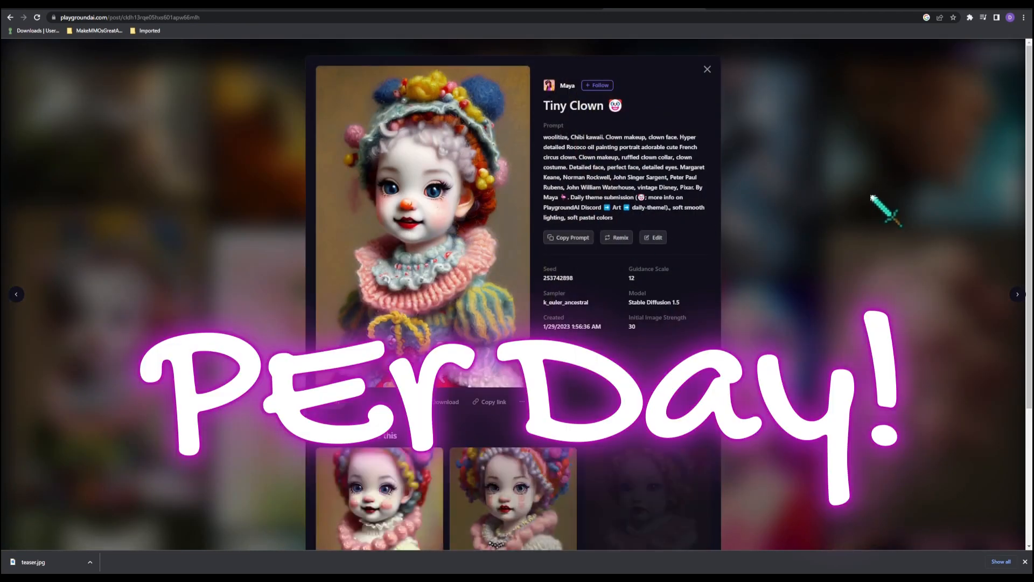
pyautogui.click(848, 162)
pyautogui.click(729, 190)
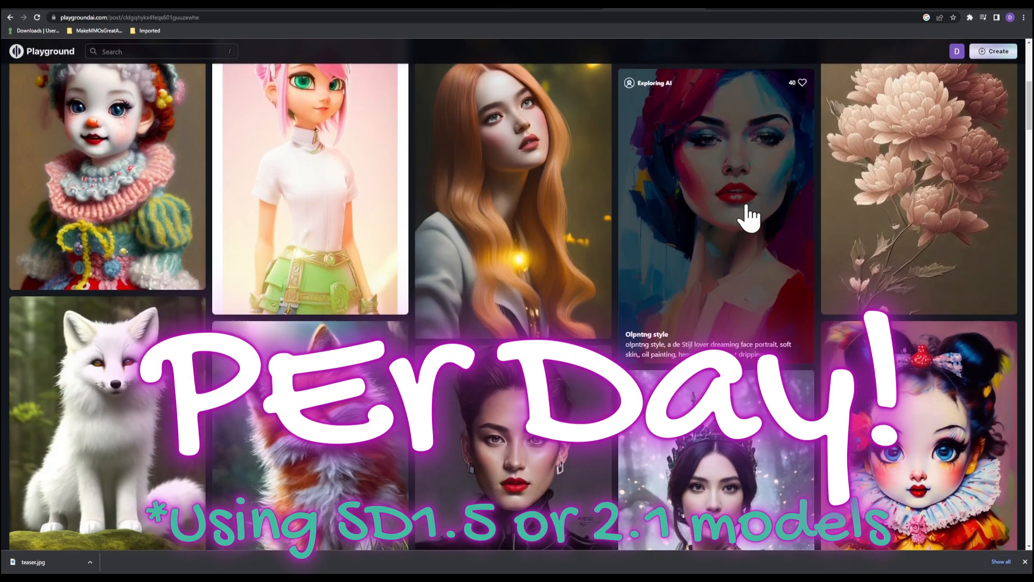
pyautogui.click(844, 197)
pyautogui.scroll(-5, 446, 196)
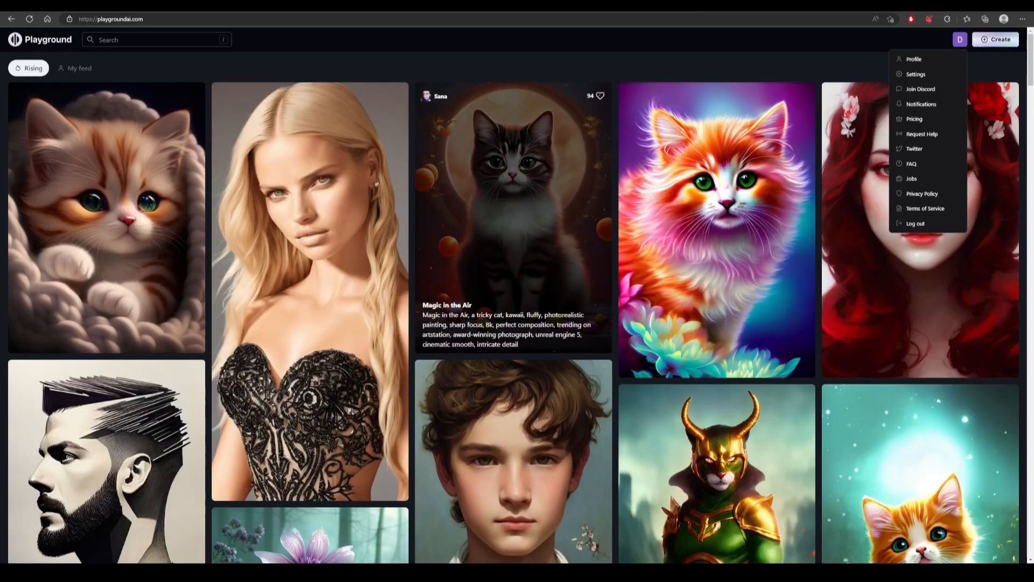
# - Close the account options and browse the community images in the Rising feed
pyautogui.click(879, 52)
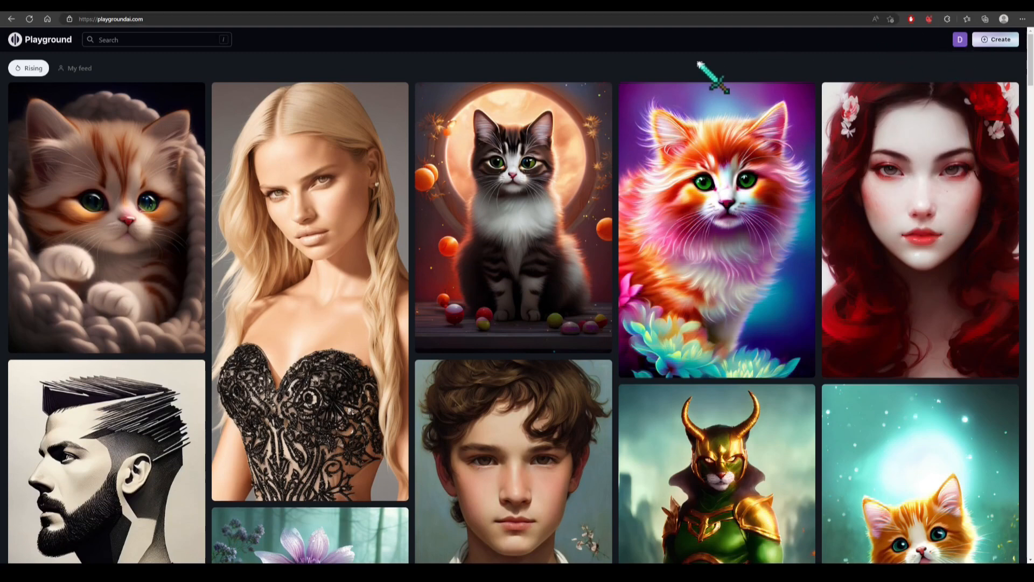
pyautogui.scroll(-2, 791, 280)
pyautogui.scroll(-10, 782, 245)
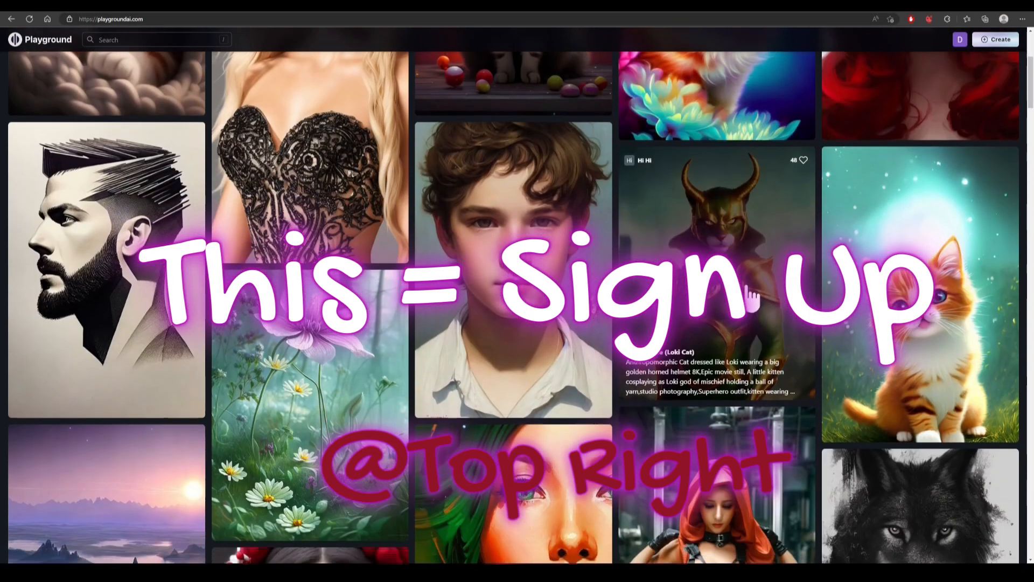
pyautogui.scroll(-6, 840, 340)
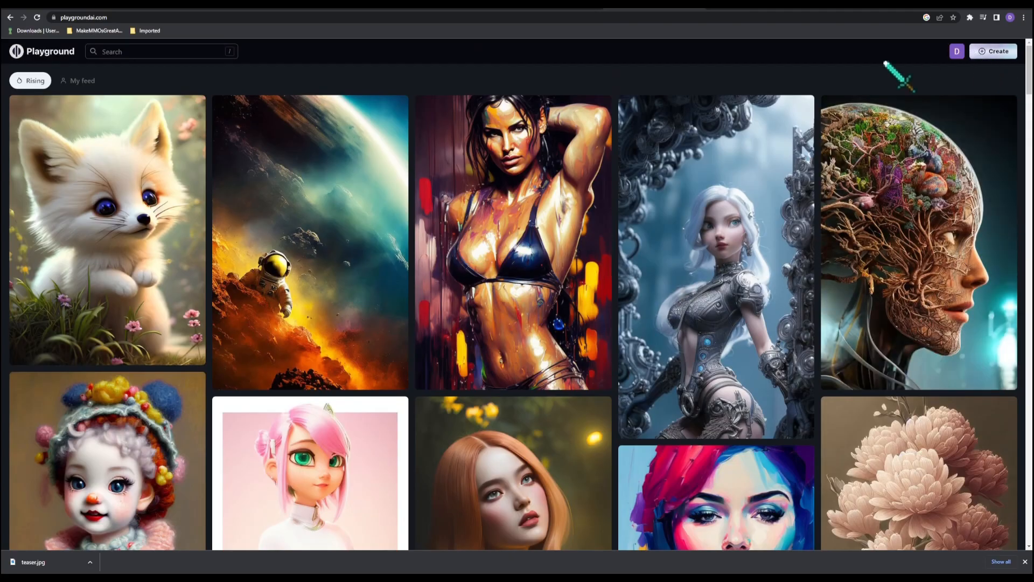
pyautogui.scroll(-1, 573, 156)
pyautogui.scroll(-20, 593, 164)
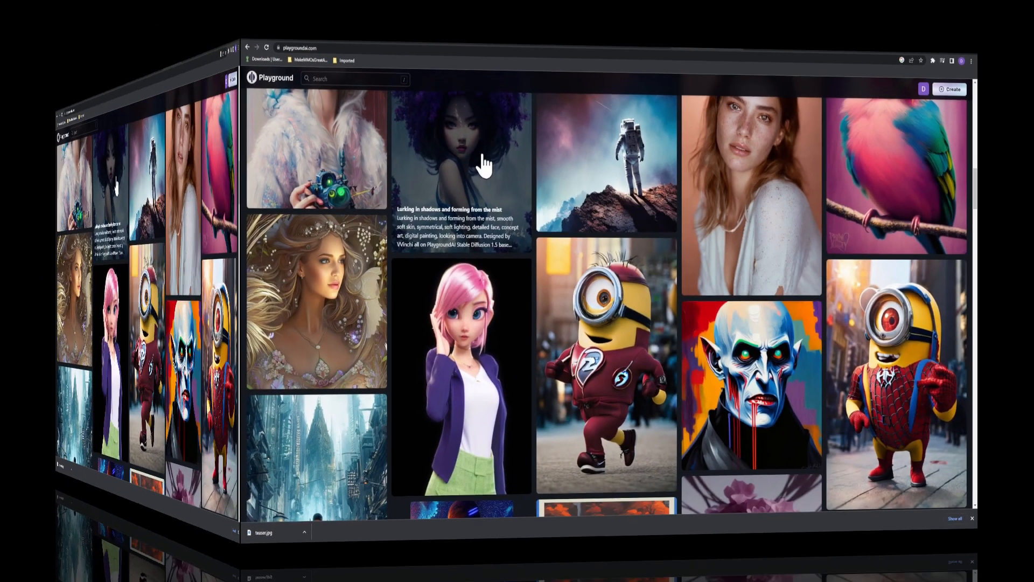
pyautogui.scroll(-5, 347, 145)
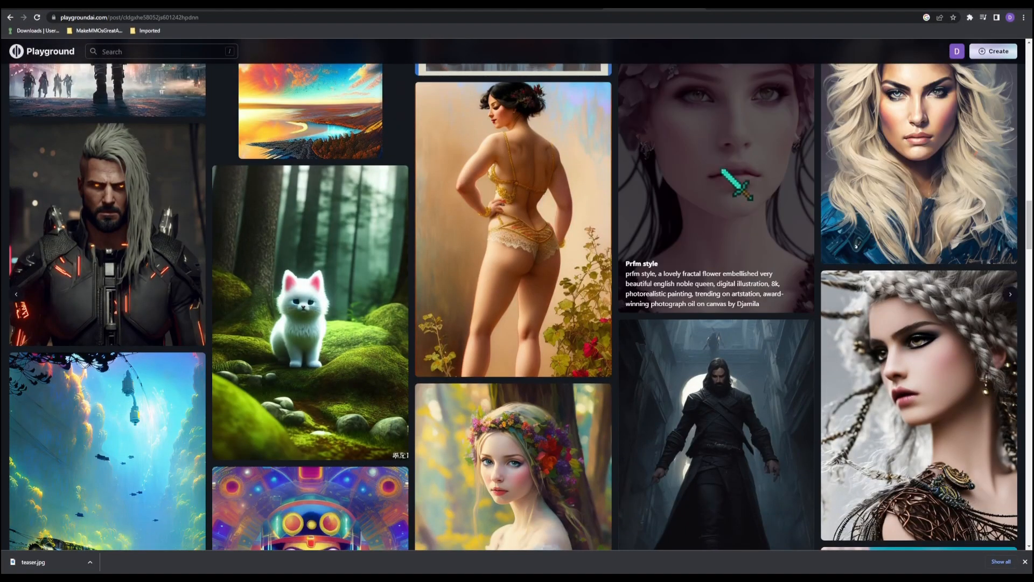
# - Examine the elf maiden post's prompt, removed details and settings, and open the girl explorer image further down the feed
pyautogui.click(737, 183)
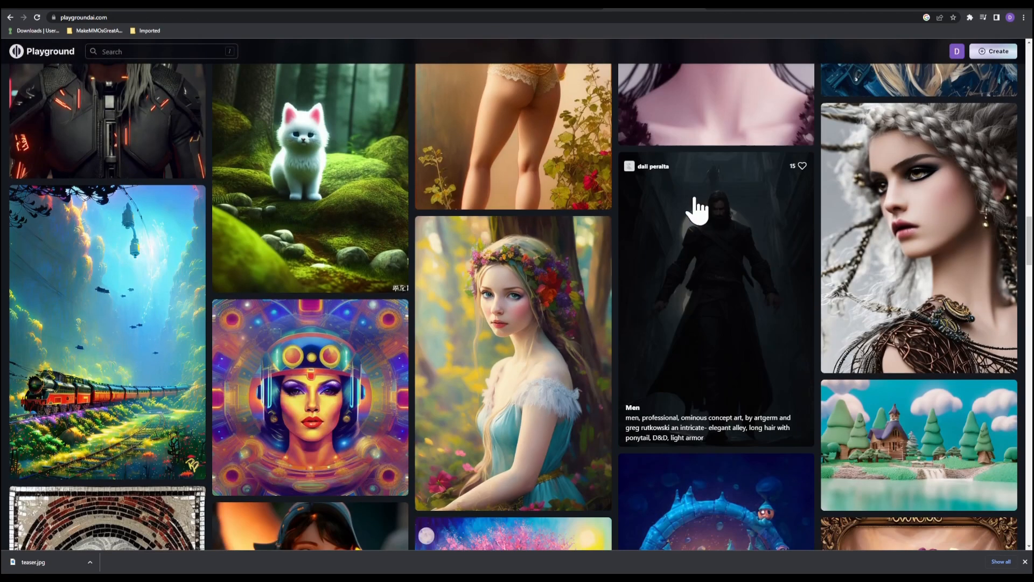
pyautogui.scroll(-3, 695, 210)
pyautogui.click(543, 220)
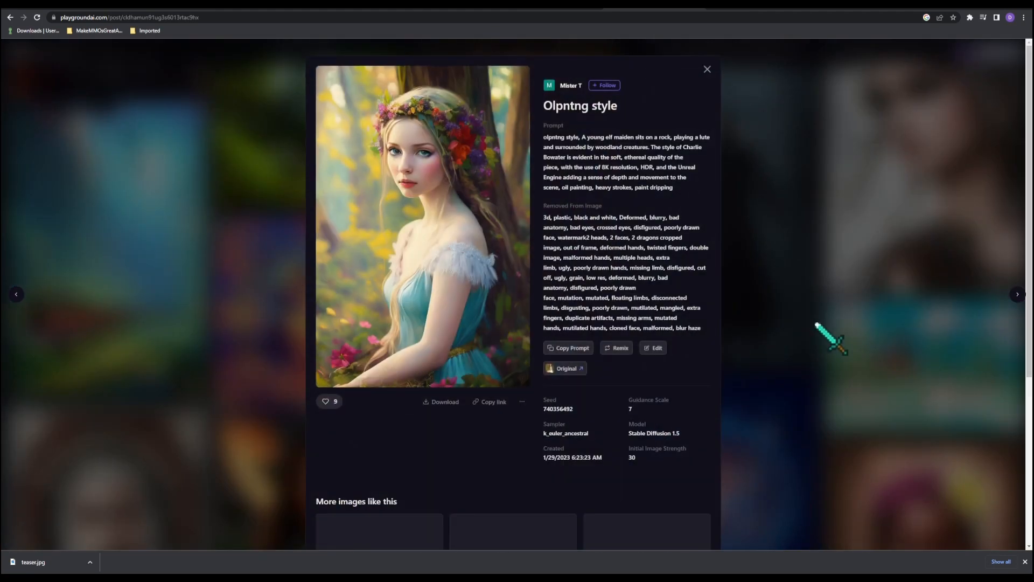
pyautogui.click(785, 261)
pyautogui.scroll(-4, 513, 226)
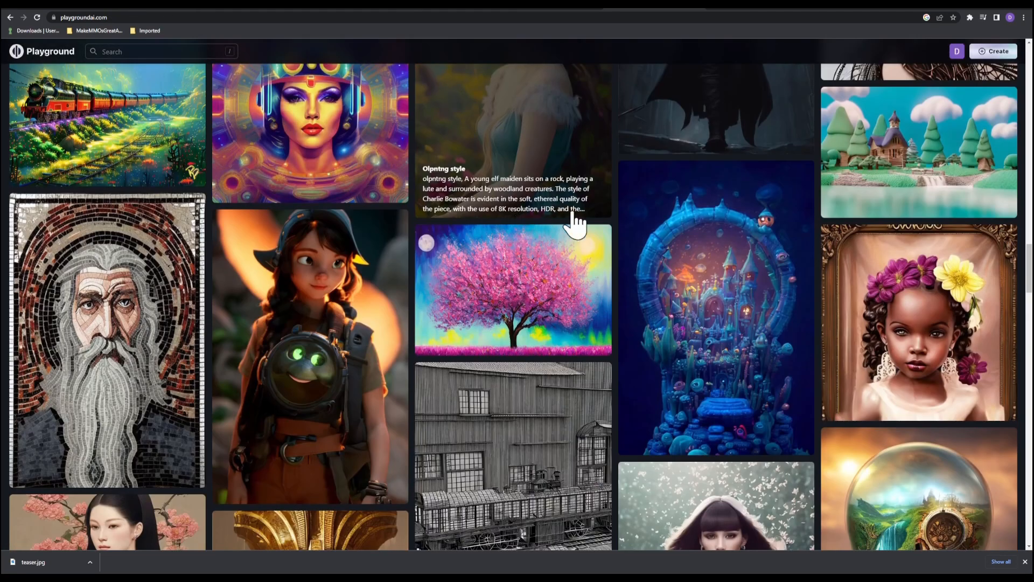
pyautogui.click(362, 300)
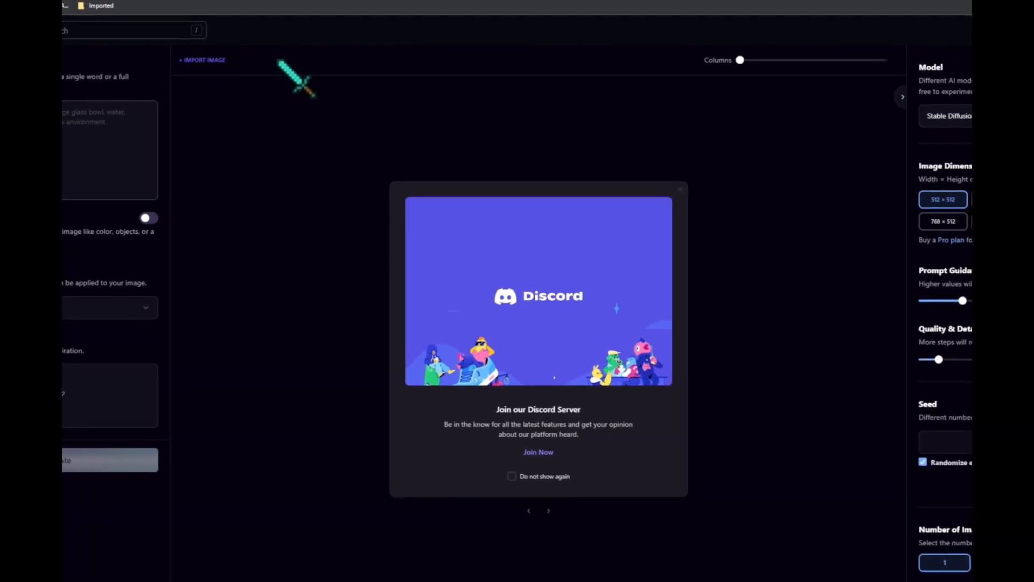
# - Page through the feature announcements on the creation page to the one about text-based editing
pyautogui.click(548, 510)
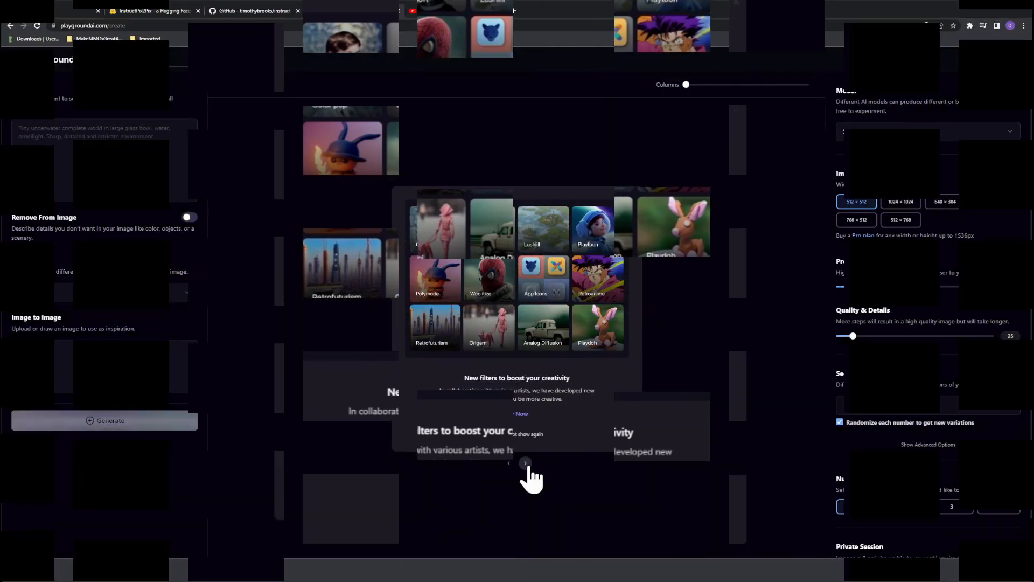
pyautogui.click(524, 506)
pyautogui.click(524, 505)
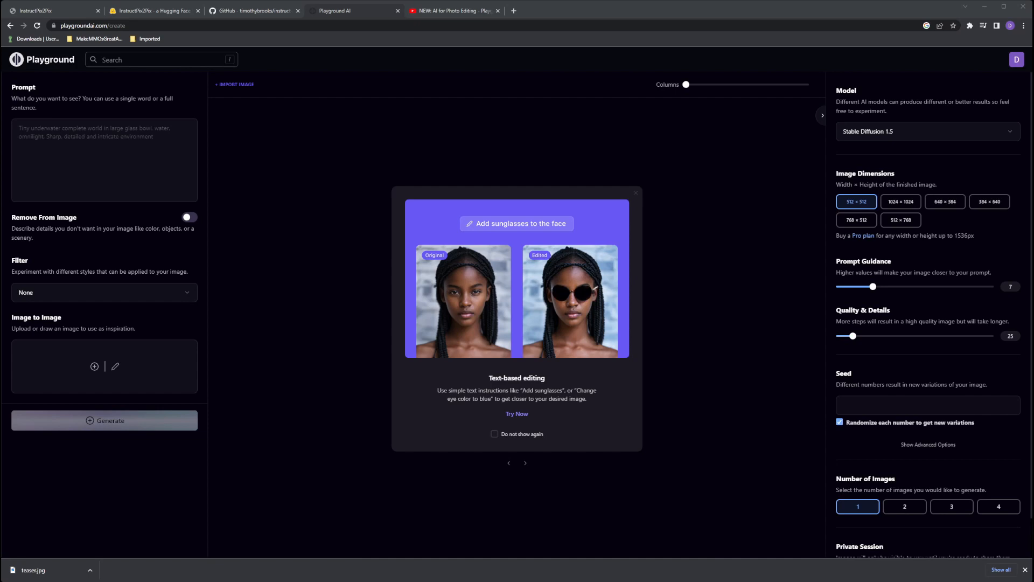
# - Generate an edit of the red-haired woman's portrait with the instruction "add a mustache to face"
pyautogui.click(440, 287)
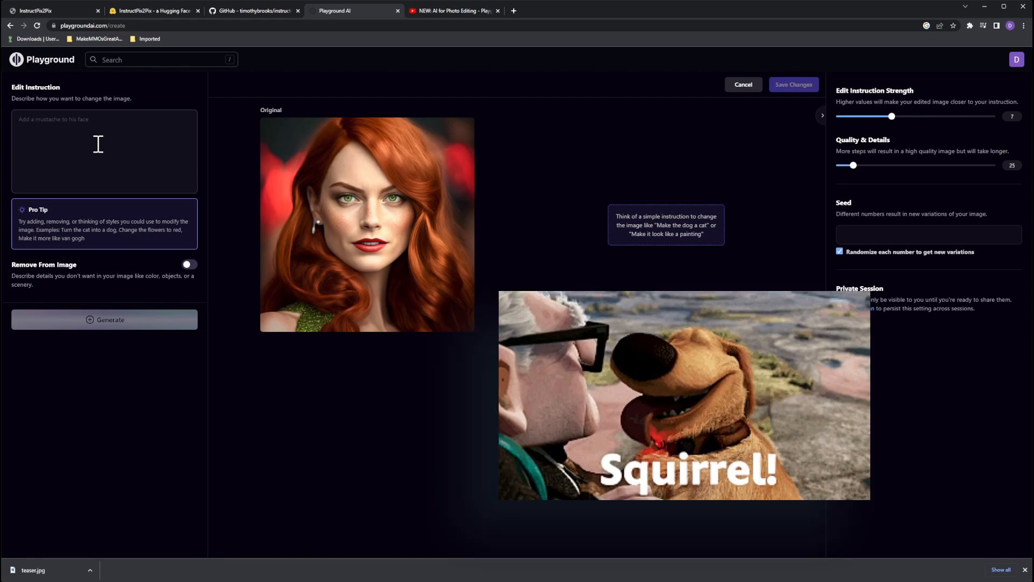
pyautogui.write('add a mustache to face')
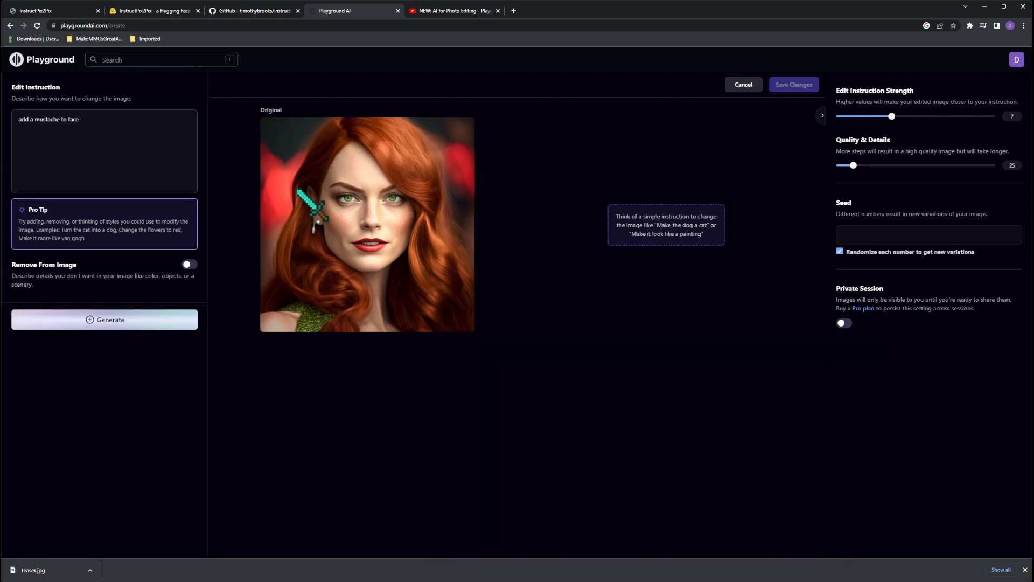
pyautogui.click(72, 323)
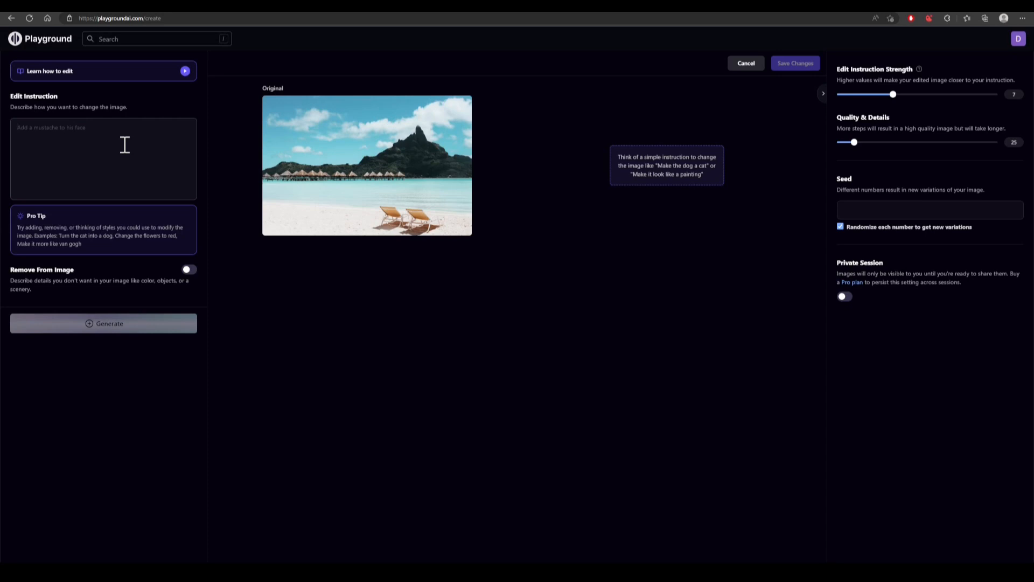
# - Generate an edit of the tropical beach photo with the instruction "sunset"
pyautogui.write('sunset')
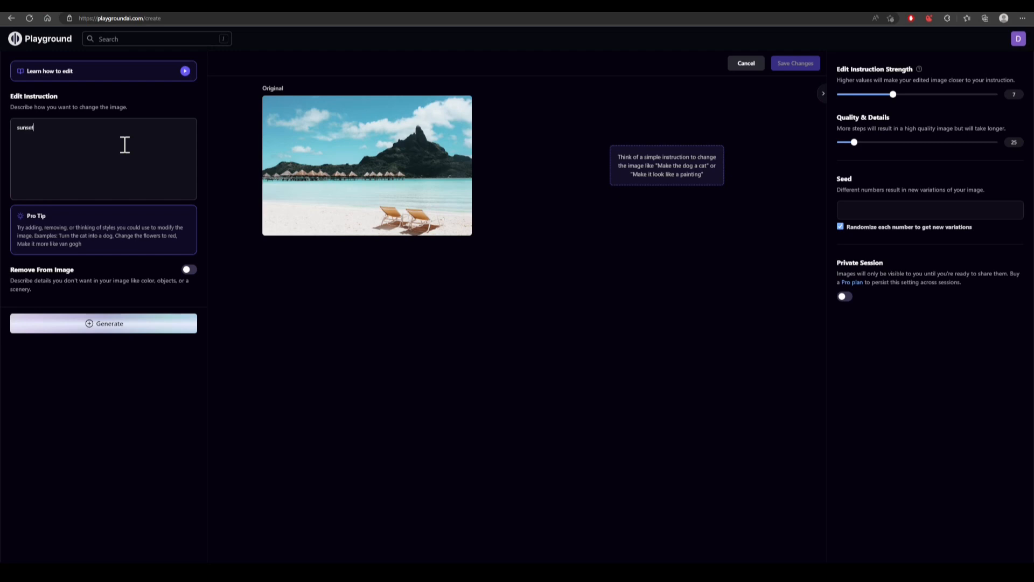
pyautogui.click(126, 324)
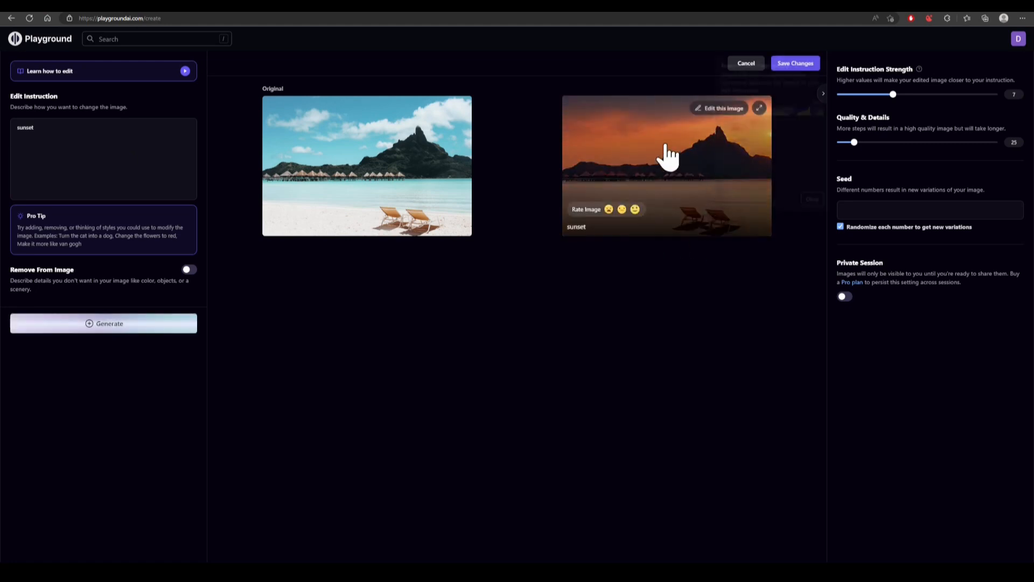
# - View the generated sunset edits of the tropical beach at full size and return to the editor after each
pyautogui.click(760, 108)
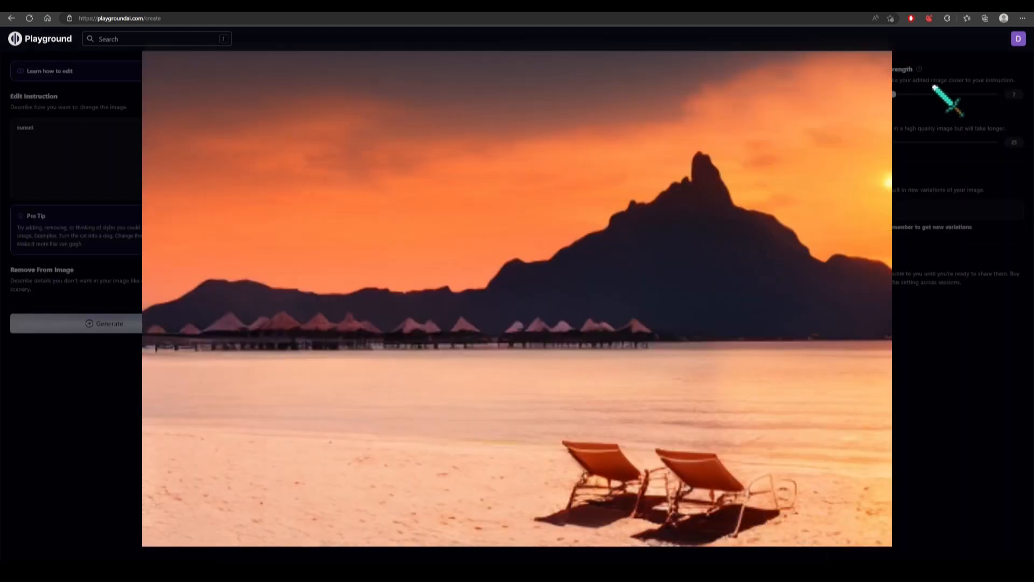
pyautogui.click(942, 473)
pyautogui.click(758, 108)
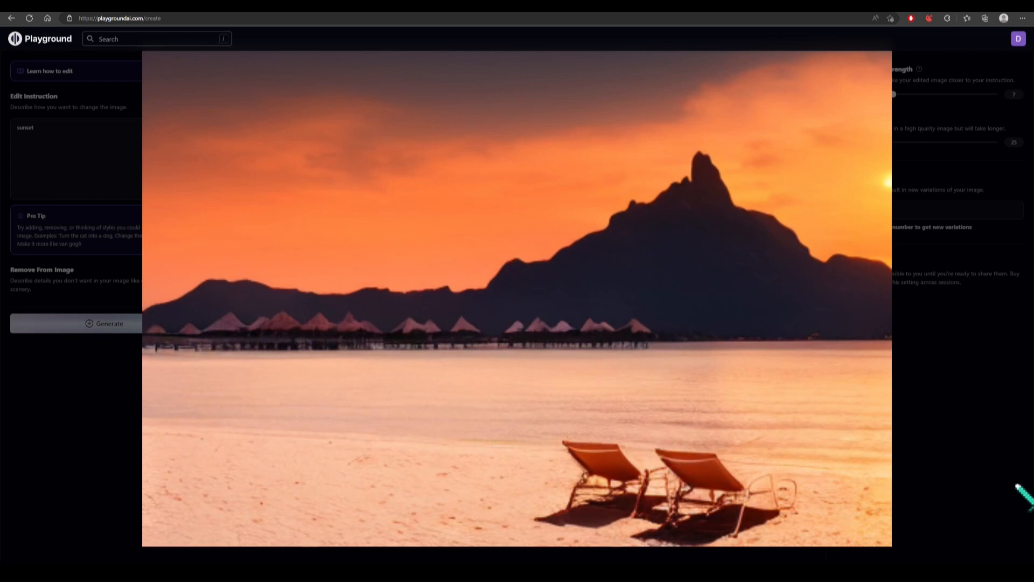
pyautogui.click(977, 419)
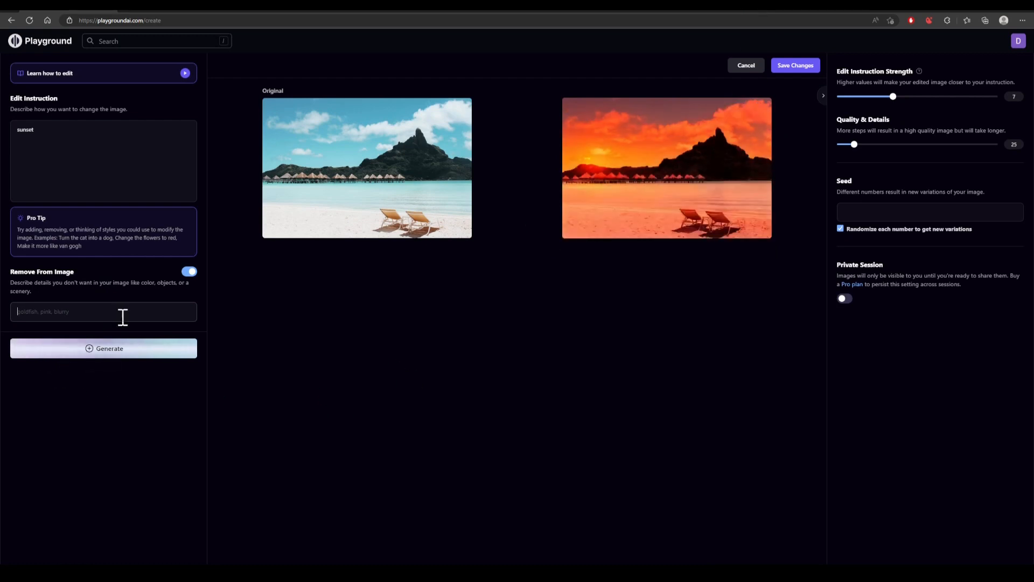
pyautogui.click(758, 116)
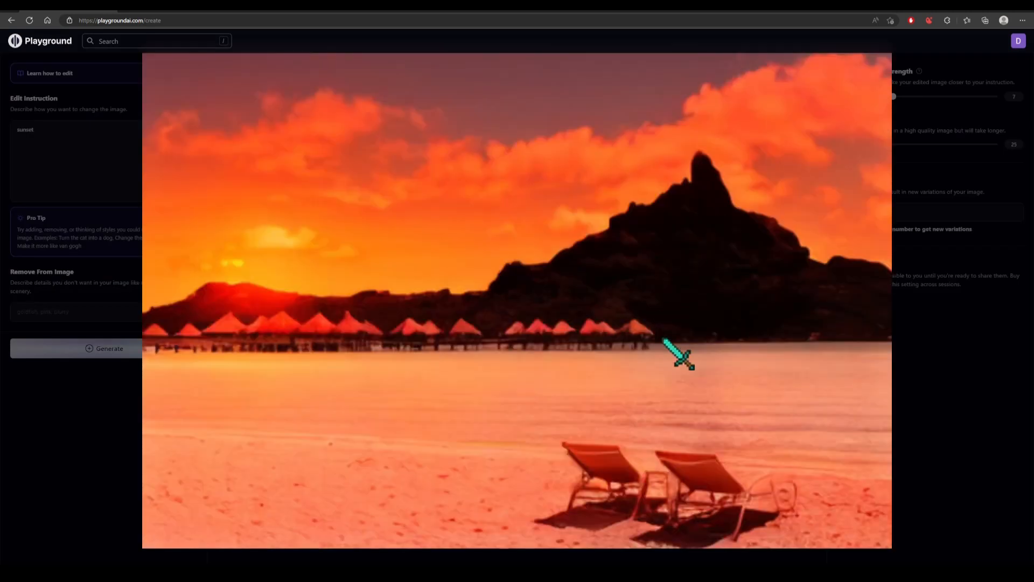
pyautogui.click(959, 88)
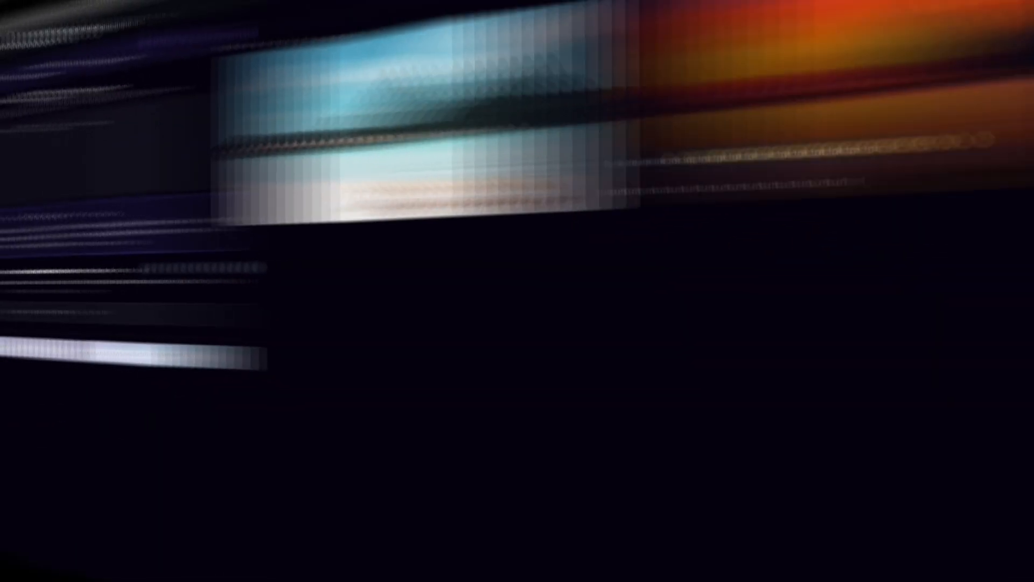
# - Take the sunset result as the new original, mask the two beach chairs with a size 100 brush, and enter the instruction "people"
pyautogui.click(720, 110)
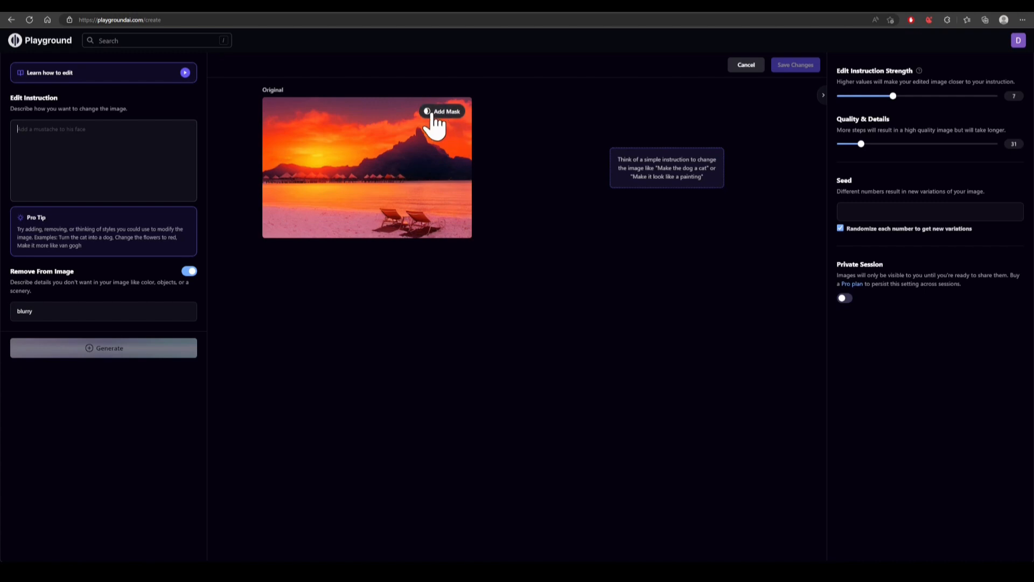
pyautogui.click(441, 112)
pyautogui.moveTo(420, 221)
pyautogui.mouseDown()
pyautogui.moveTo(429, 224)
pyautogui.moveTo(382, 217)
pyautogui.mouseUp()
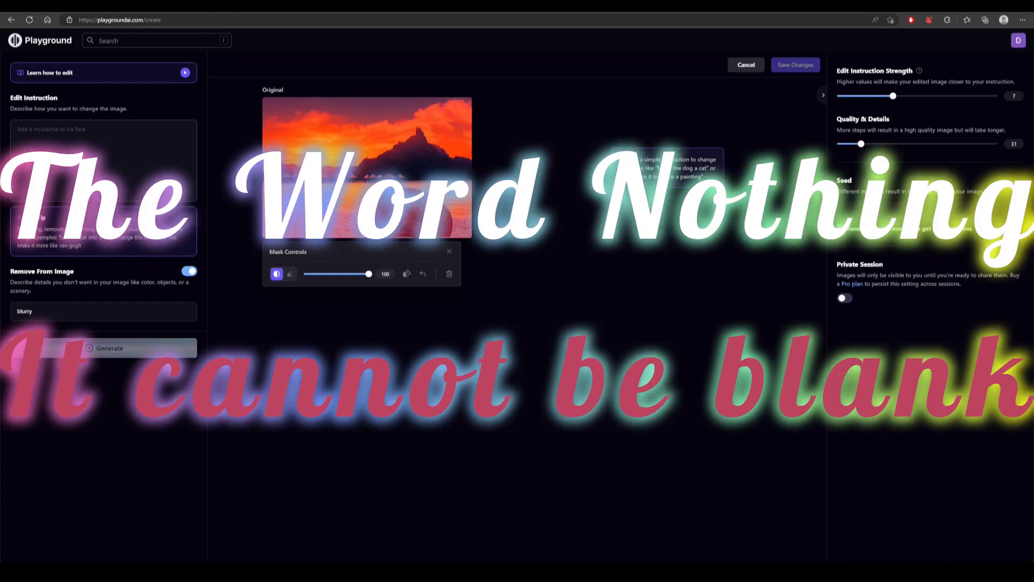
pyautogui.write('pec')
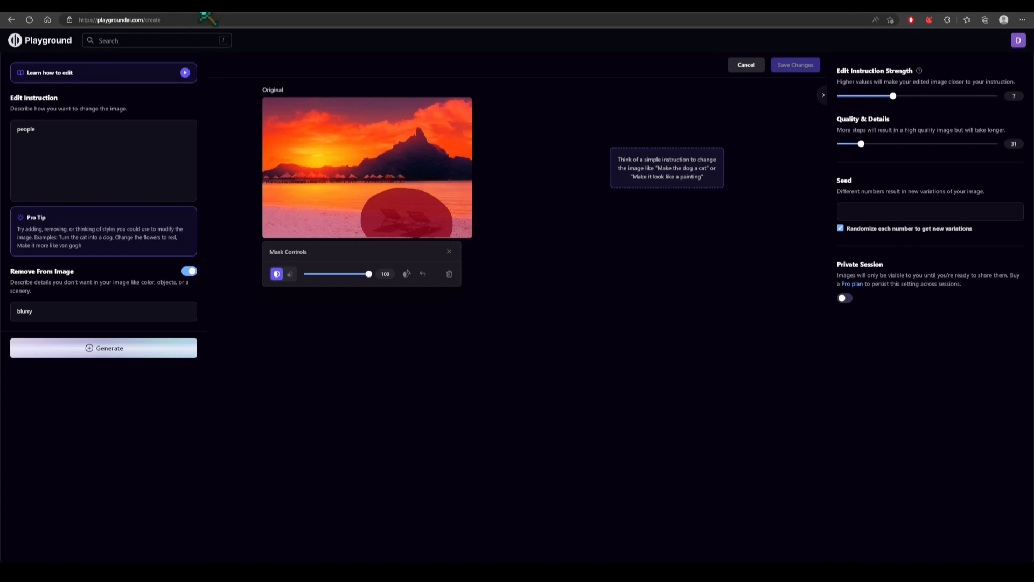
# - Switch to YouTube, check out the video "Playground AI A New Way To Edit Your AI Images", and try to subscribe to its channel
pyautogui.click(187, 4)
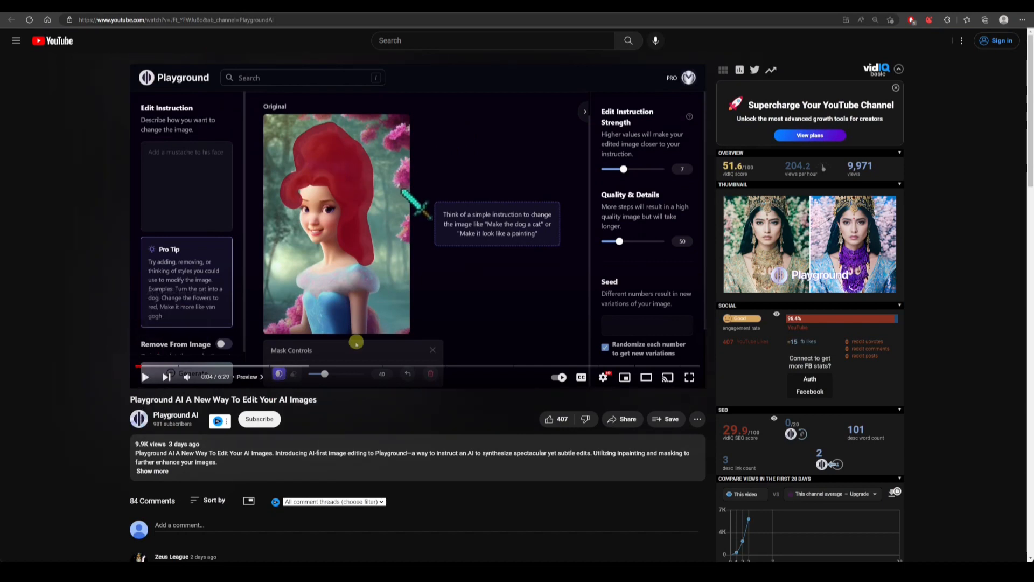
pyautogui.click(146, 377)
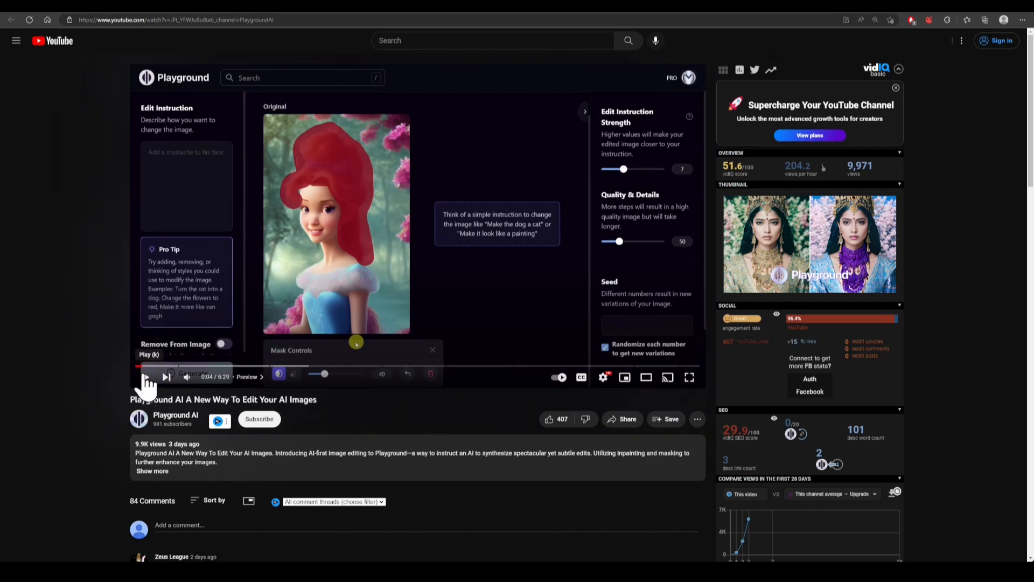
pyautogui.moveTo(143, 366); pyautogui.dragTo(141, 364)
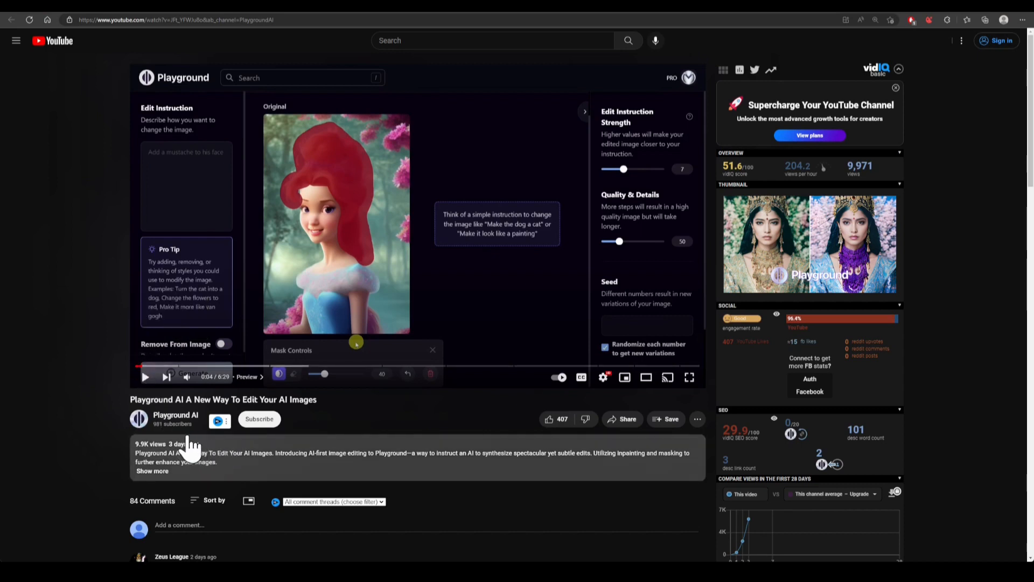
pyautogui.click(265, 423)
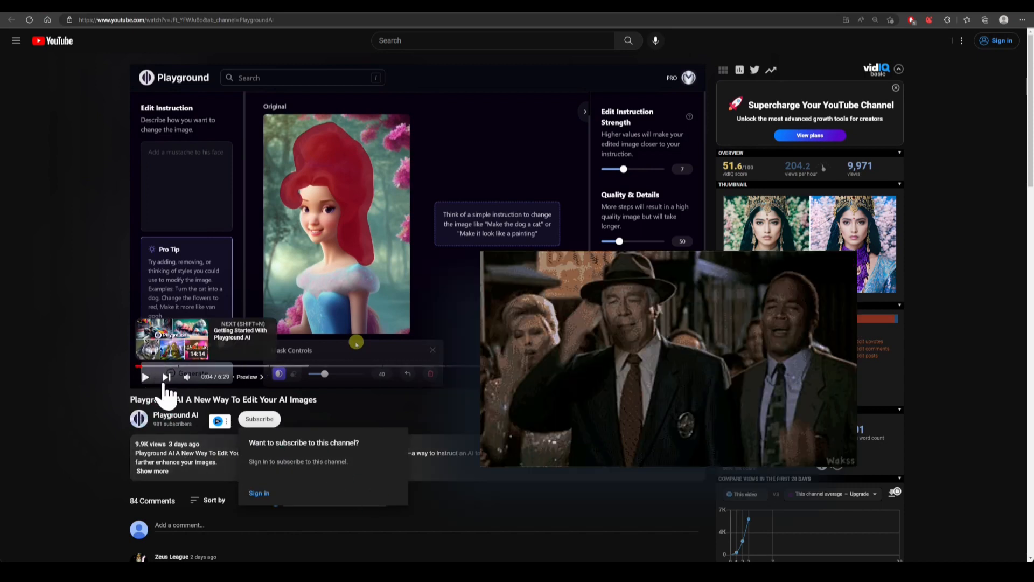
pyautogui.click(145, 377)
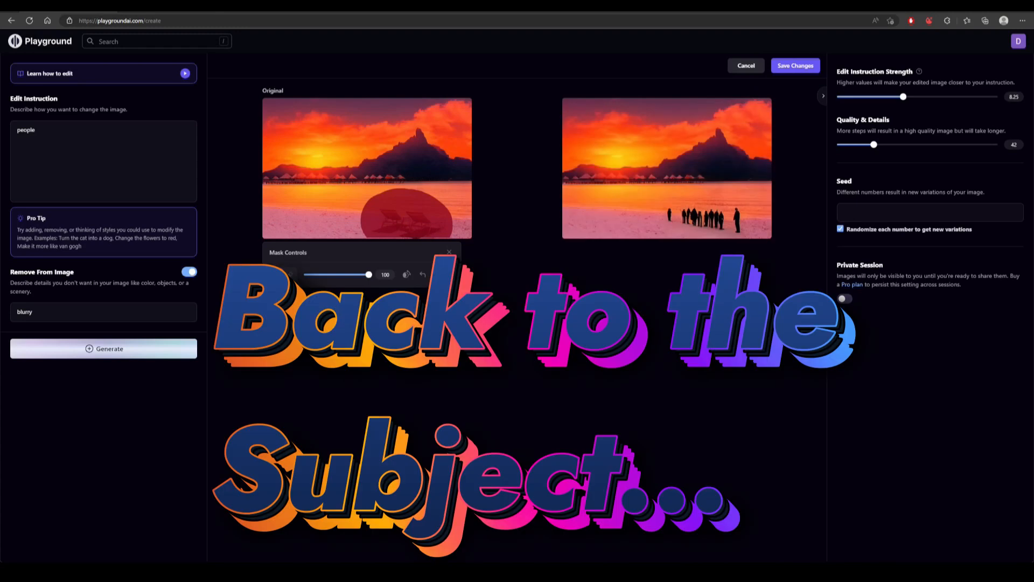
# - View the result with the people added to the sunset beach at full size, and return to the editor
pyautogui.click(759, 110)
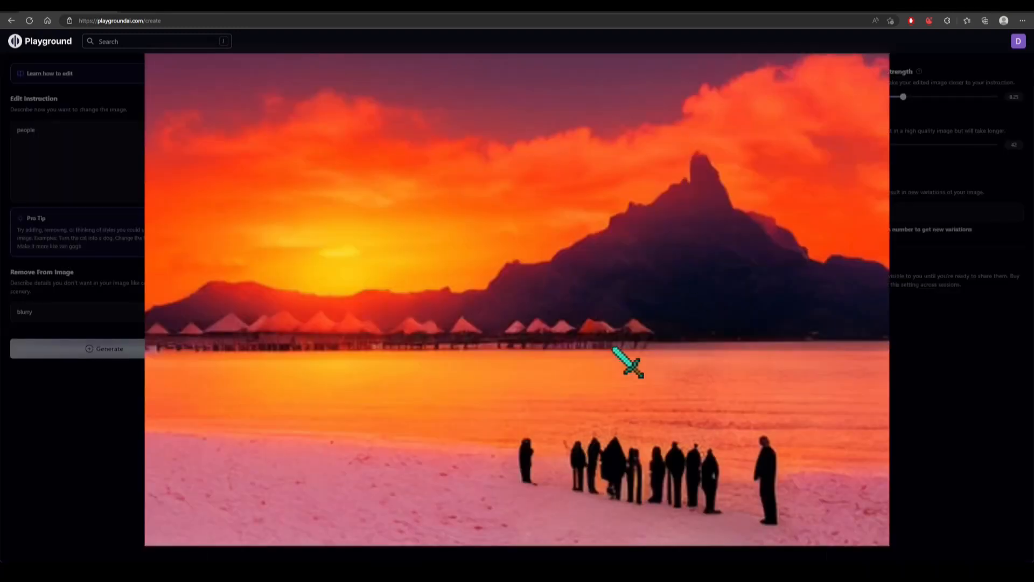
pyautogui.click(928, 354)
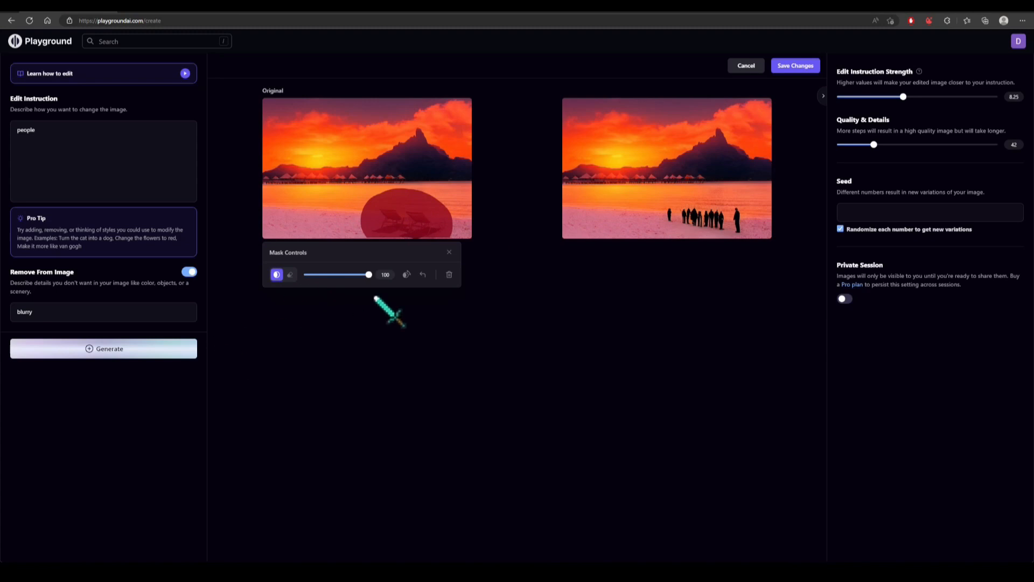
# - Set the mask brush size to 45 and delete the mask over the beach chairs
pyautogui.click(333, 275)
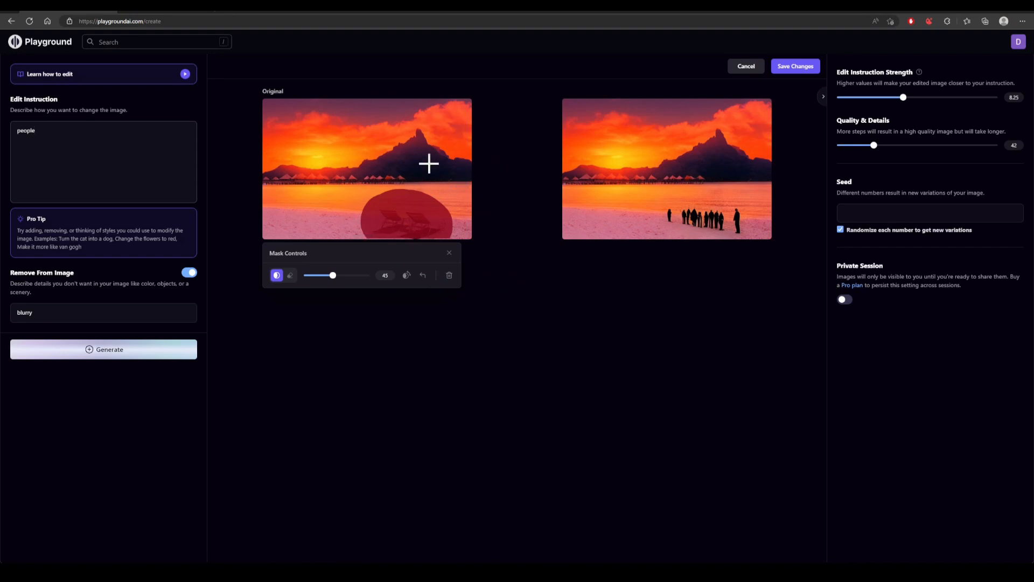
pyautogui.click(63, 156)
pyautogui.moveTo(653, 185)
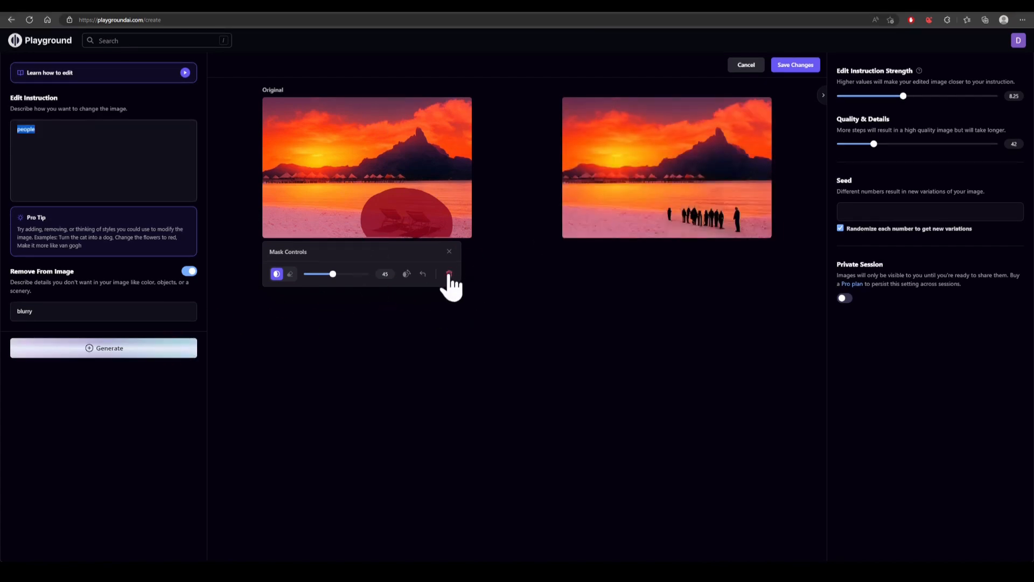
pyautogui.click(449, 251)
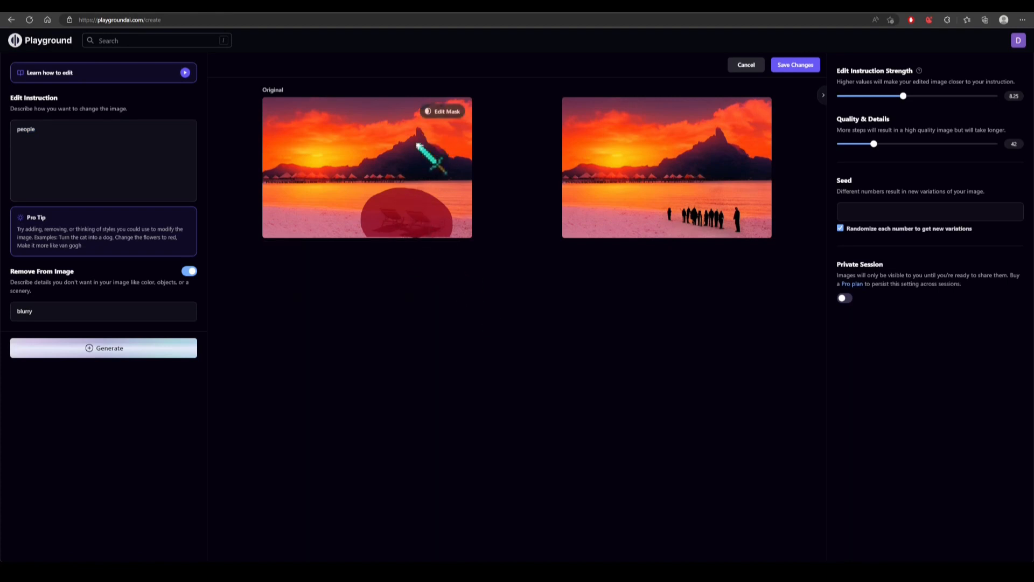
pyautogui.click(435, 112)
pyautogui.click(449, 274)
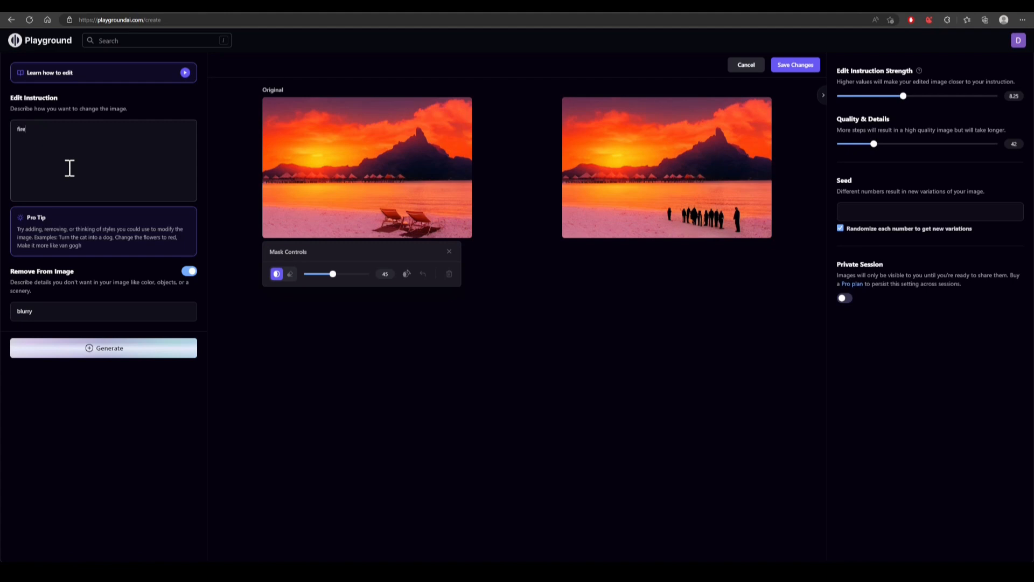
# - Generate an edit of the unmasked sunset beach with the instruction "fireworks" and view it at full size
pyautogui.write('rks')
pyautogui.click(130, 349)
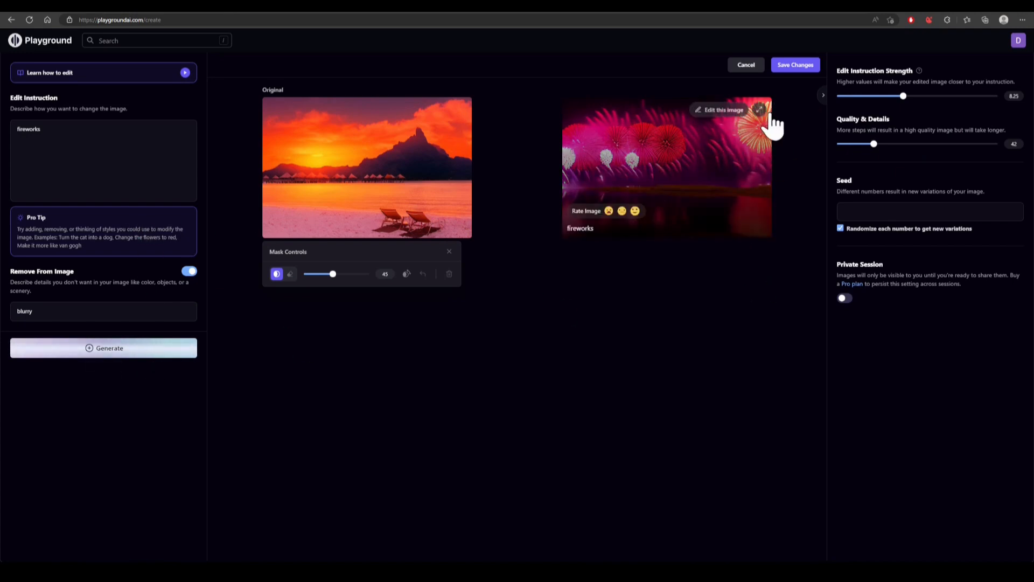
pyautogui.click(760, 111)
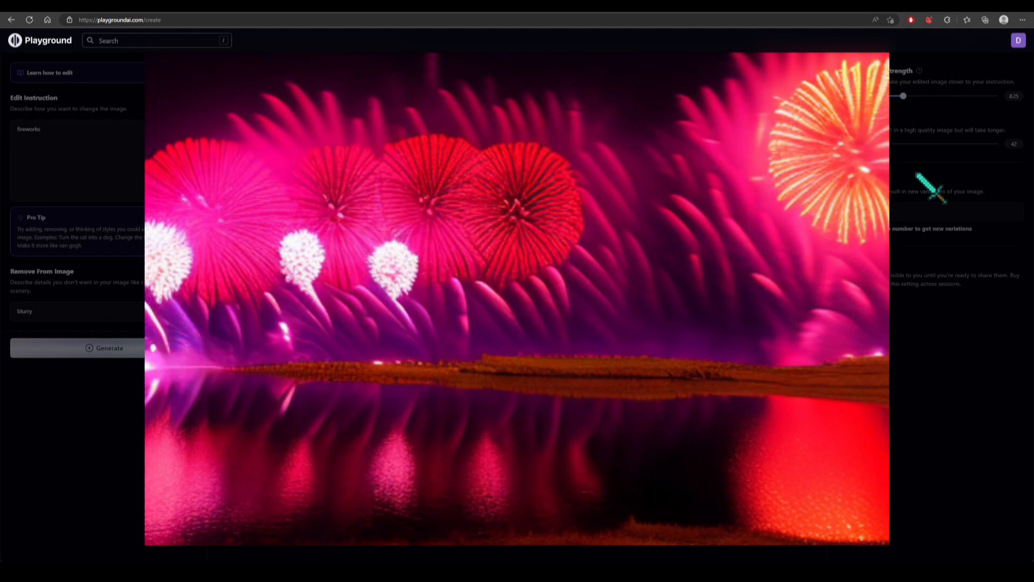
pyautogui.click(958, 428)
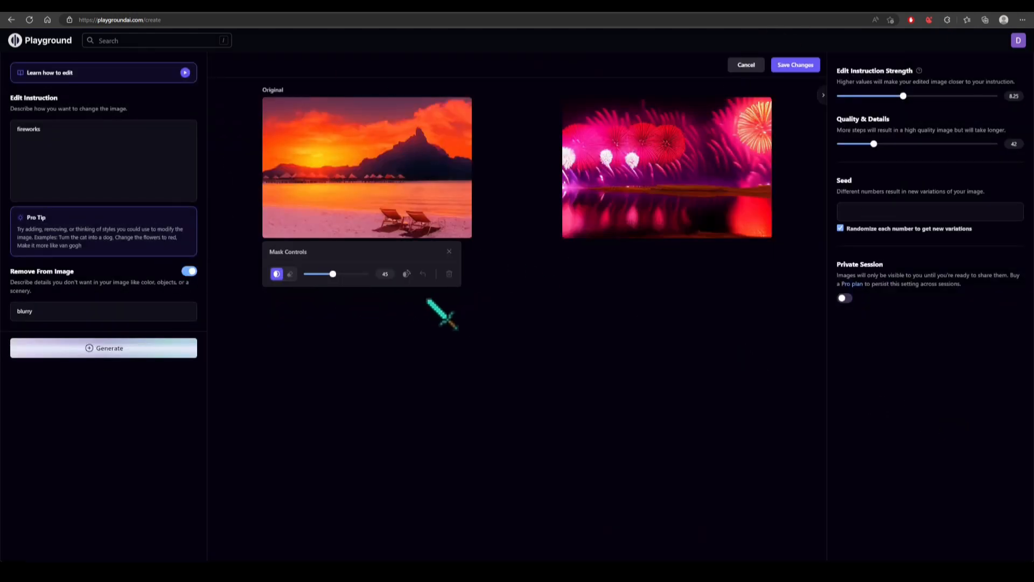
# - Generate another variation of the "fireworks" edit and view it at full size
pyautogui.click(135, 349)
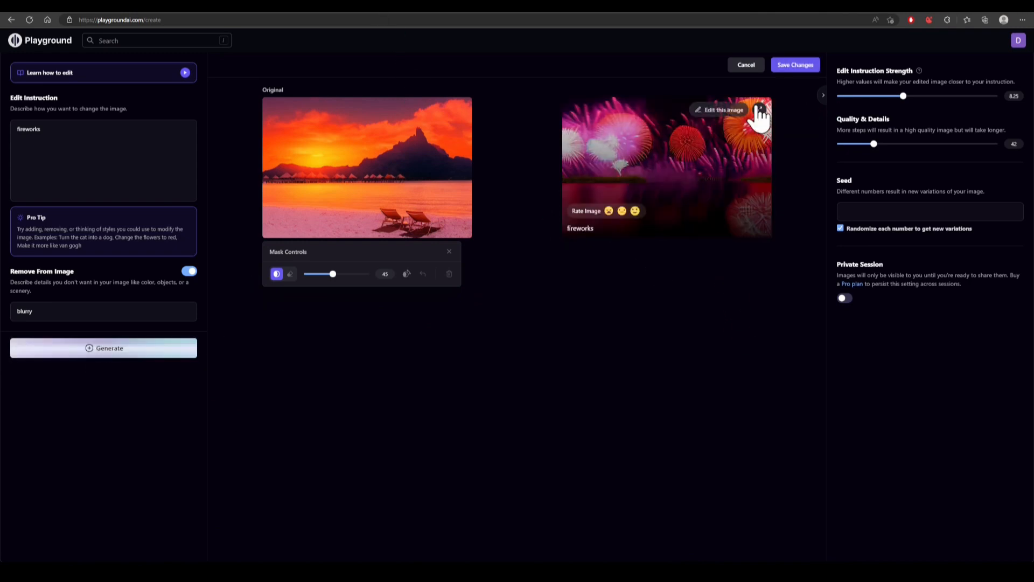
pyautogui.click(759, 110)
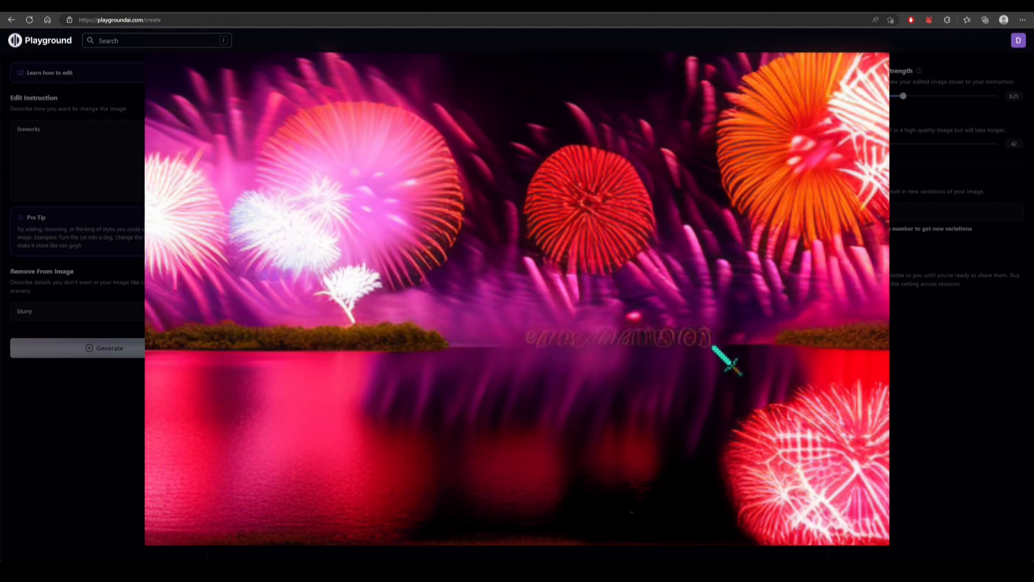
pyautogui.click(929, 420)
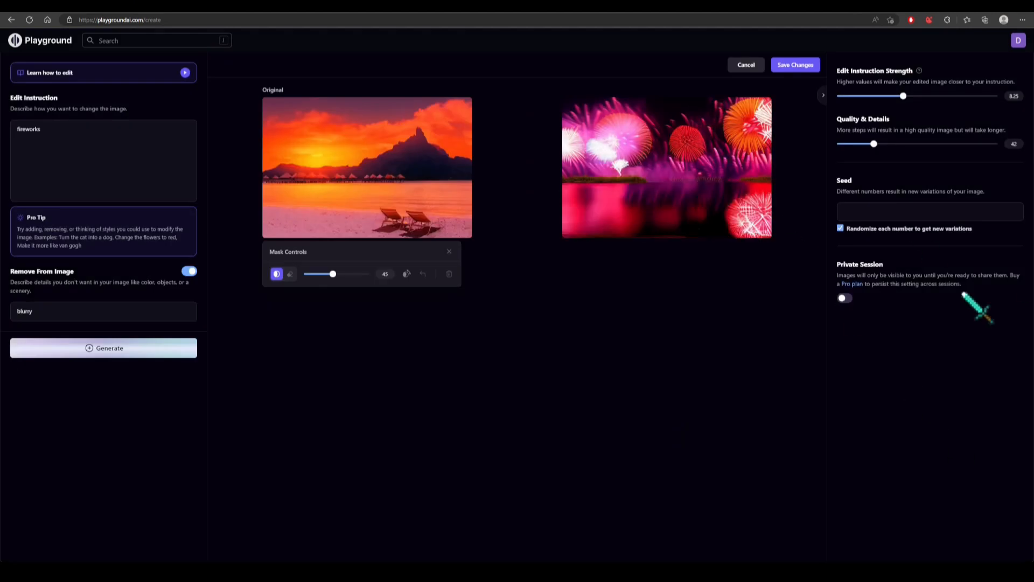
pyautogui.click(135, 167)
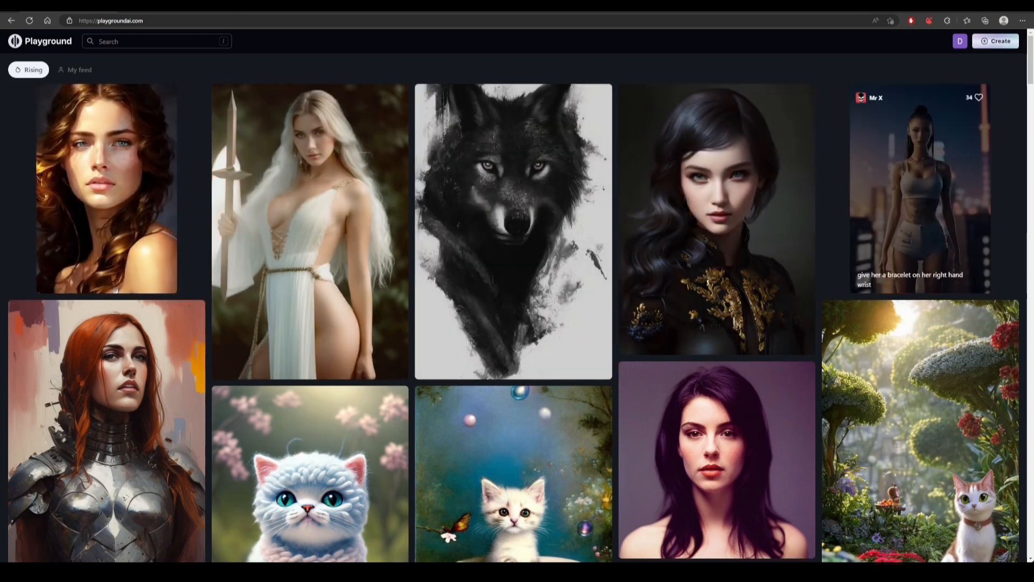
# - Browse the community feed, opening the posts "Cat in Fairyland" and "There'll be no summer" and closing each
pyautogui.scroll(-3, 716, 296)
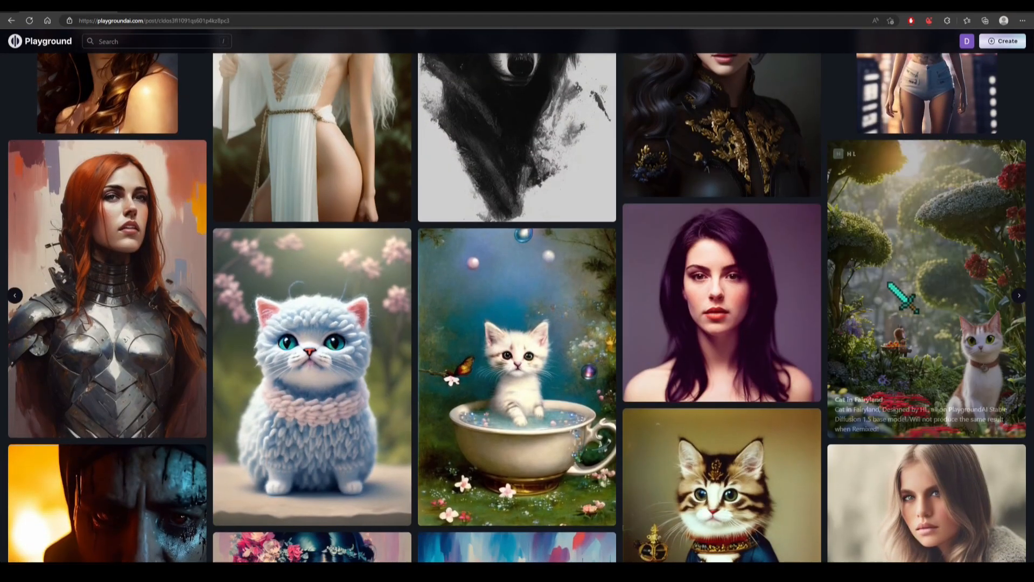
pyautogui.click(888, 281)
pyautogui.click(922, 334)
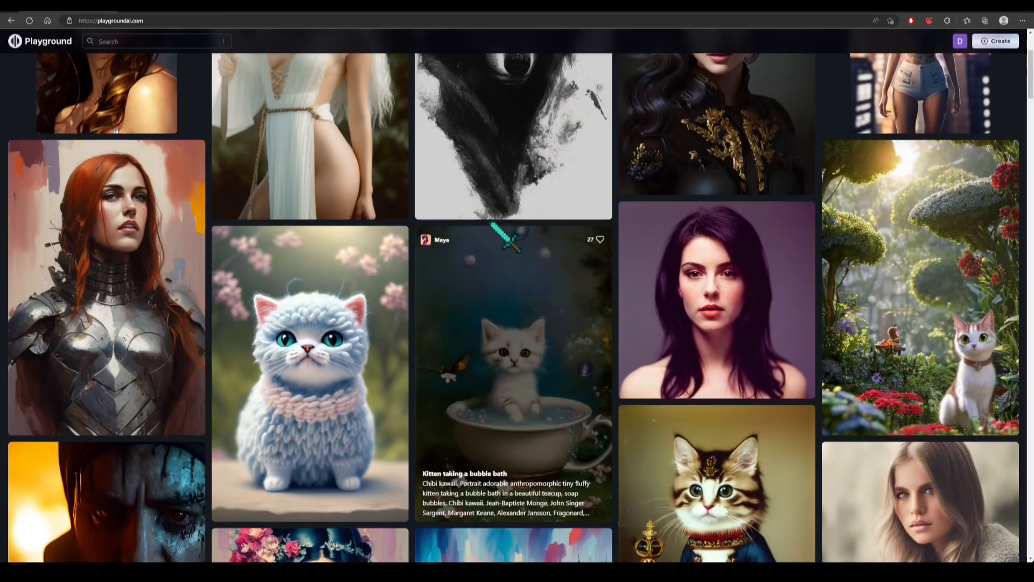
pyautogui.scroll(-8, 474, 218)
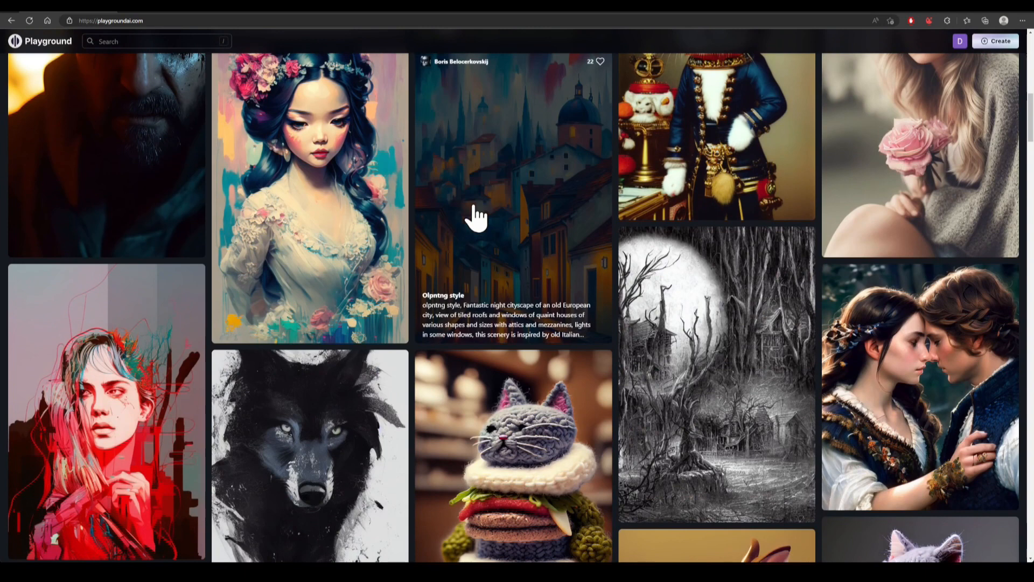
pyautogui.scroll(-10, 474, 218)
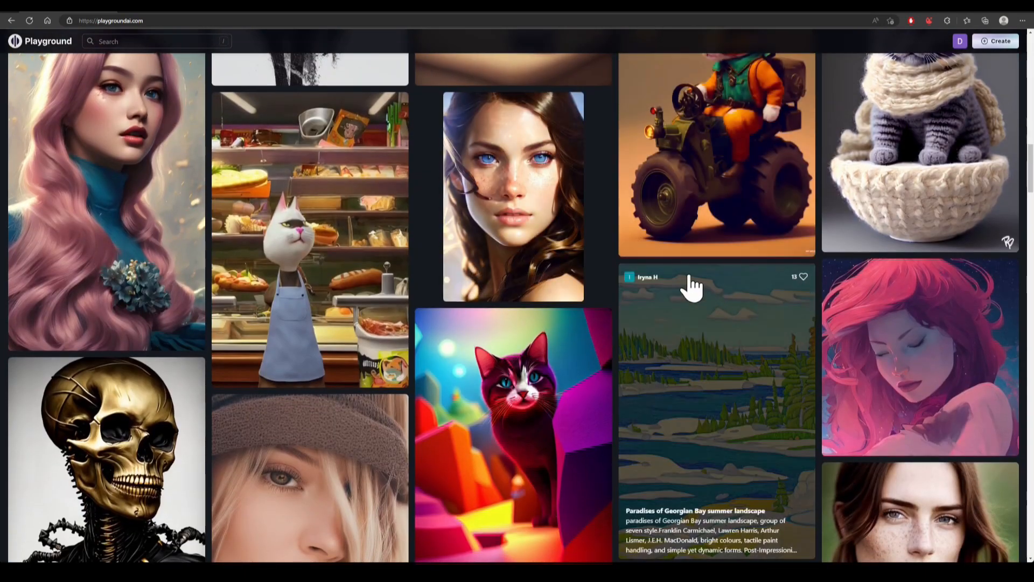
pyautogui.click(157, 194)
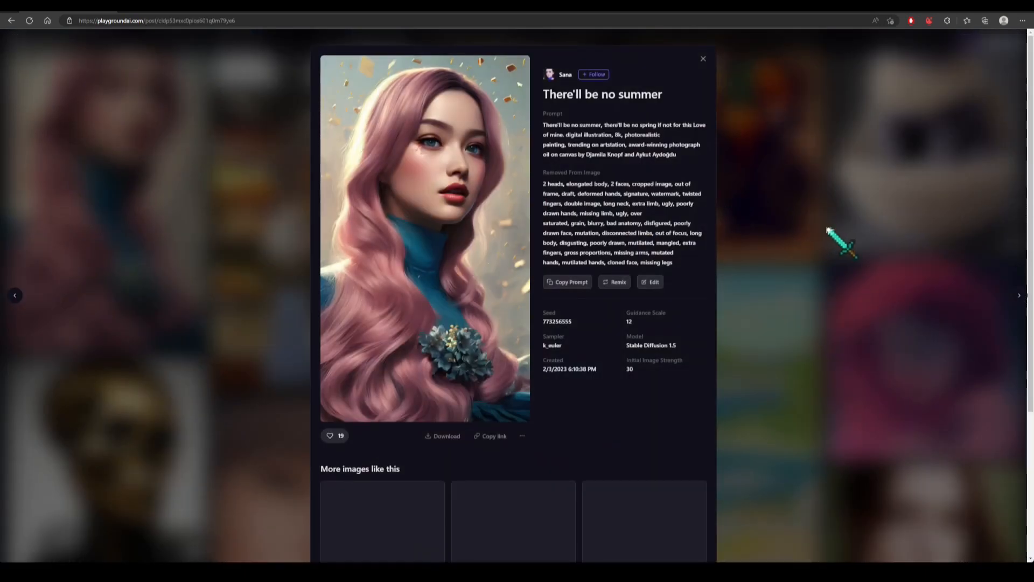
pyautogui.click(847, 244)
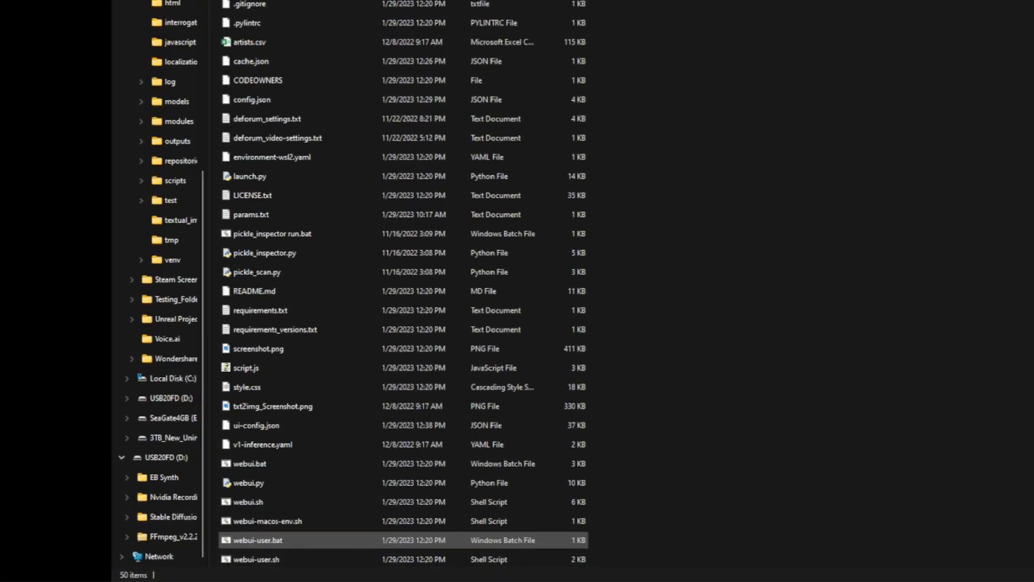
# - Open webui-user.bat from the web UI folder in Notepad and add a "git pull" line below COMMANDLINE_ARGS
pyautogui.click(344, 535)
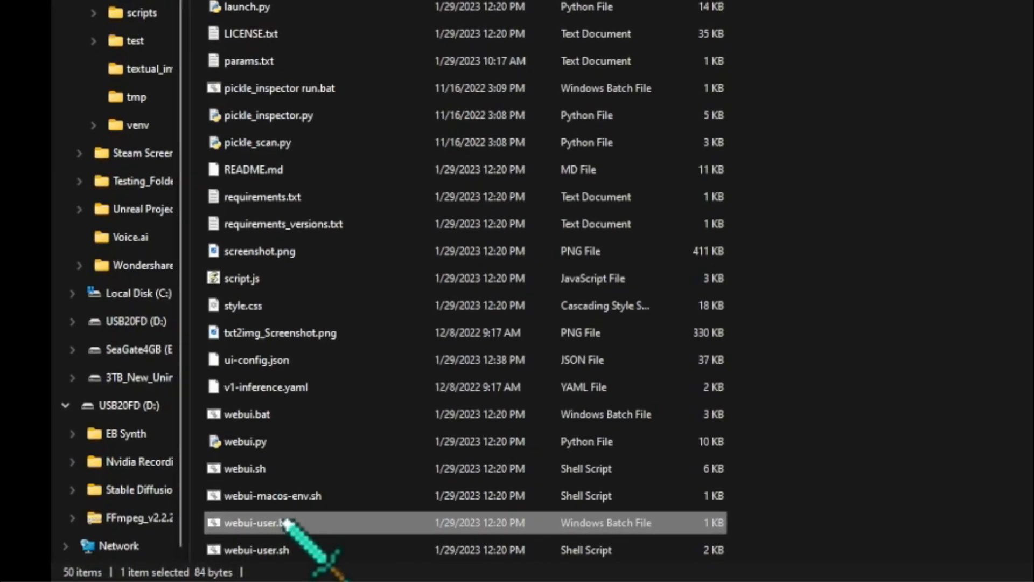
pyautogui.rightClick(436, 512)
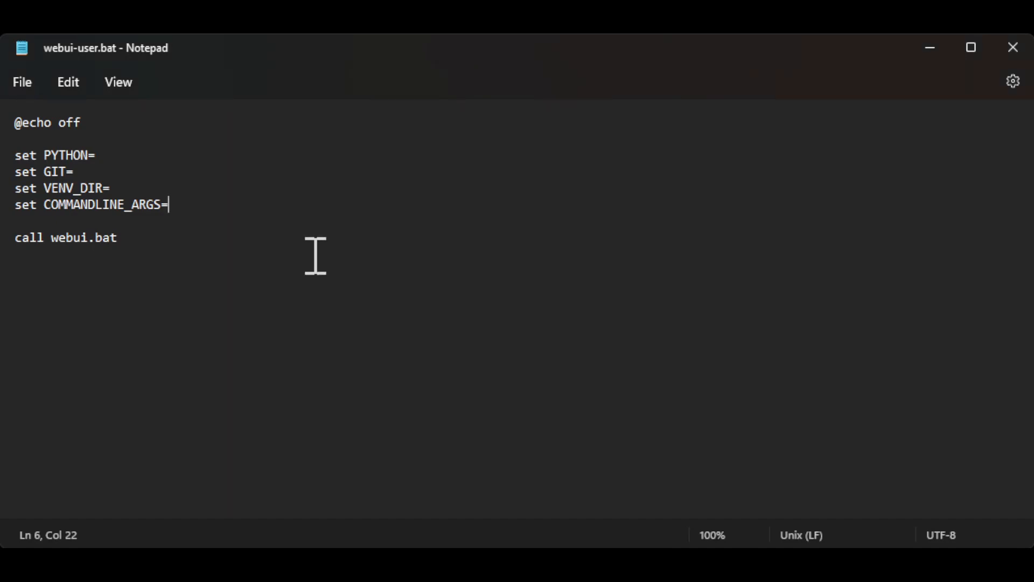
pyautogui.press('Return')
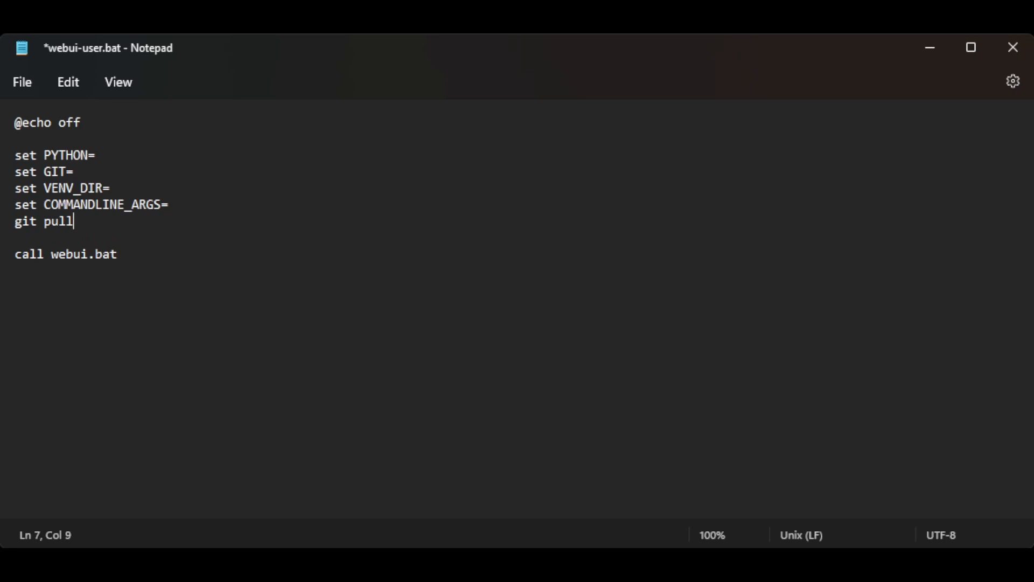
# - Save the edited webui-user.bat and close it, returning to the web UI folder
pyautogui.click(167, 247)
pyautogui.click(113, 222)
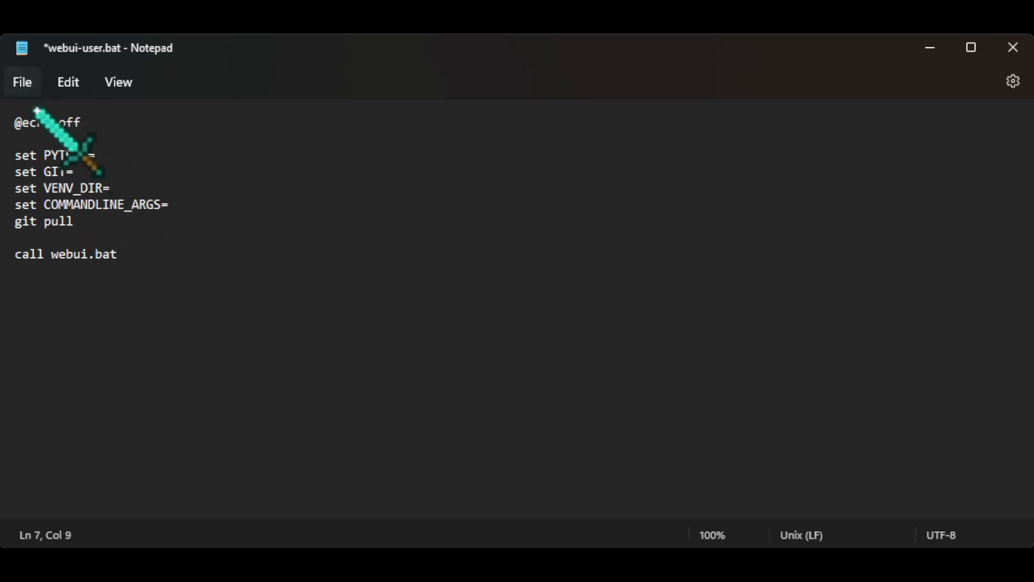
pyautogui.hotkey('ctrl', 's')
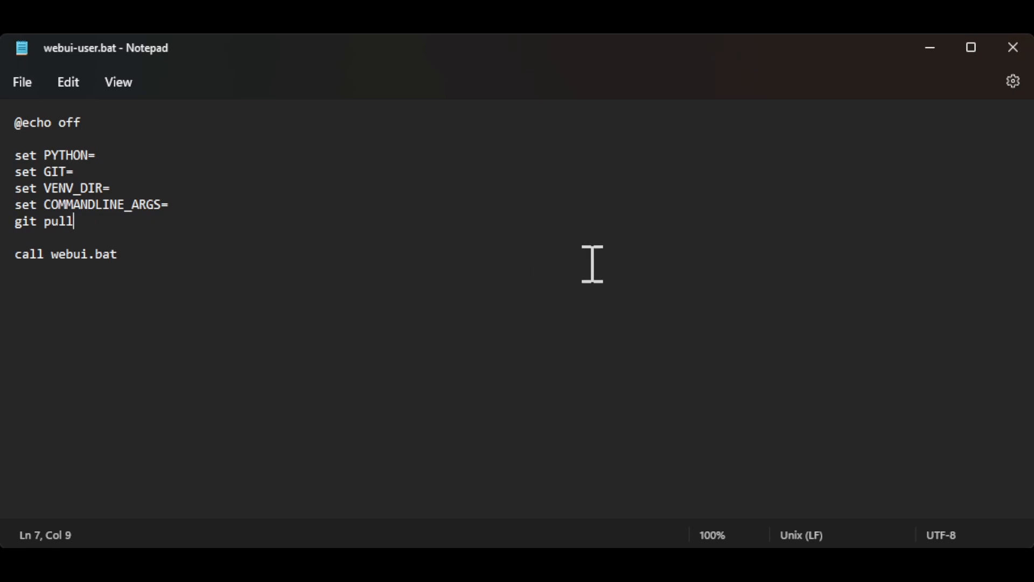
pyautogui.click(1011, 46)
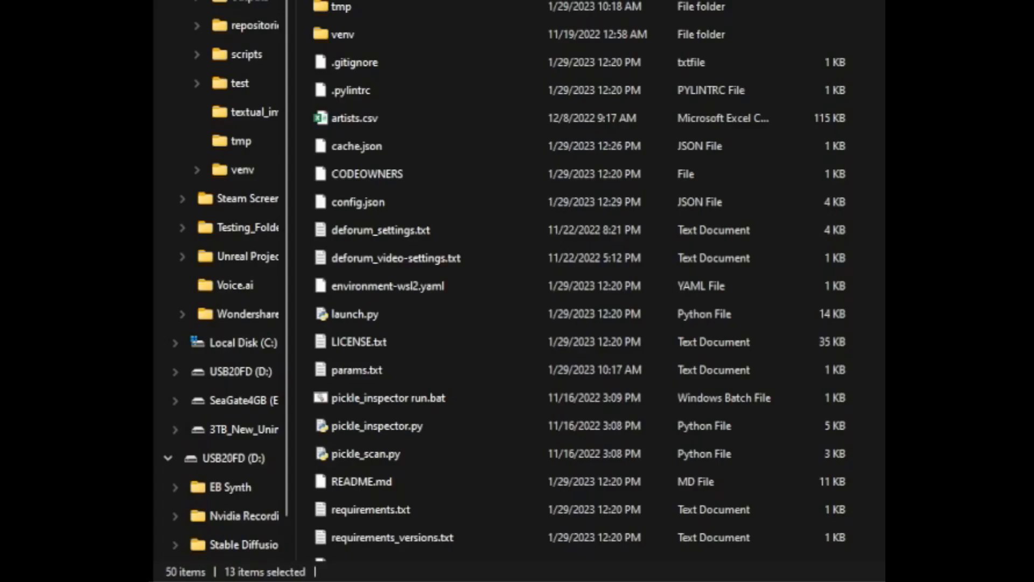
pyautogui.scroll(-4, 796, 23)
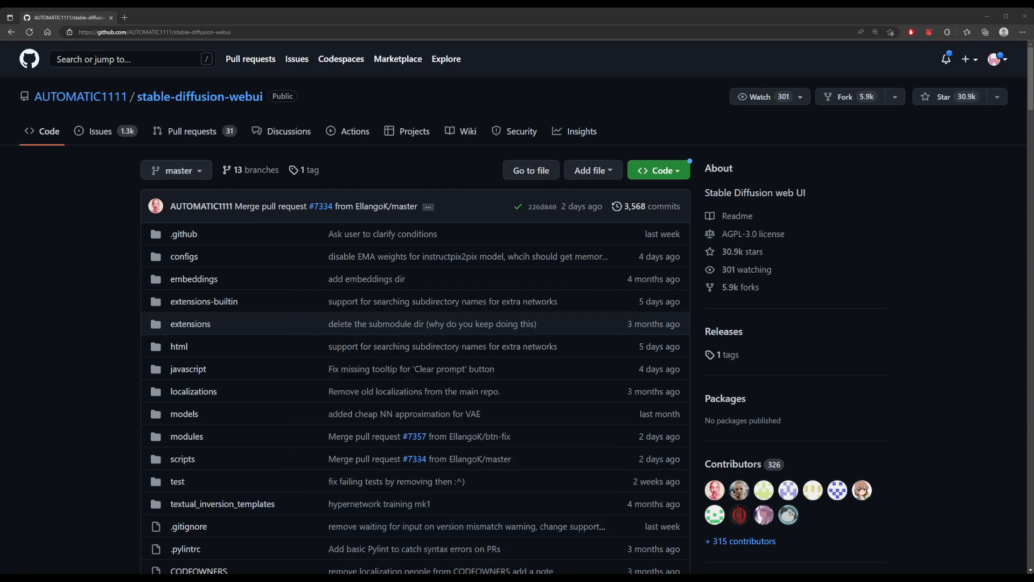
# - Download the stable-diffusion-webui repository from GitHub as a ZIP, open the archive and go back to the local stable-diffusion-webui folder
pyautogui.click(658, 170)
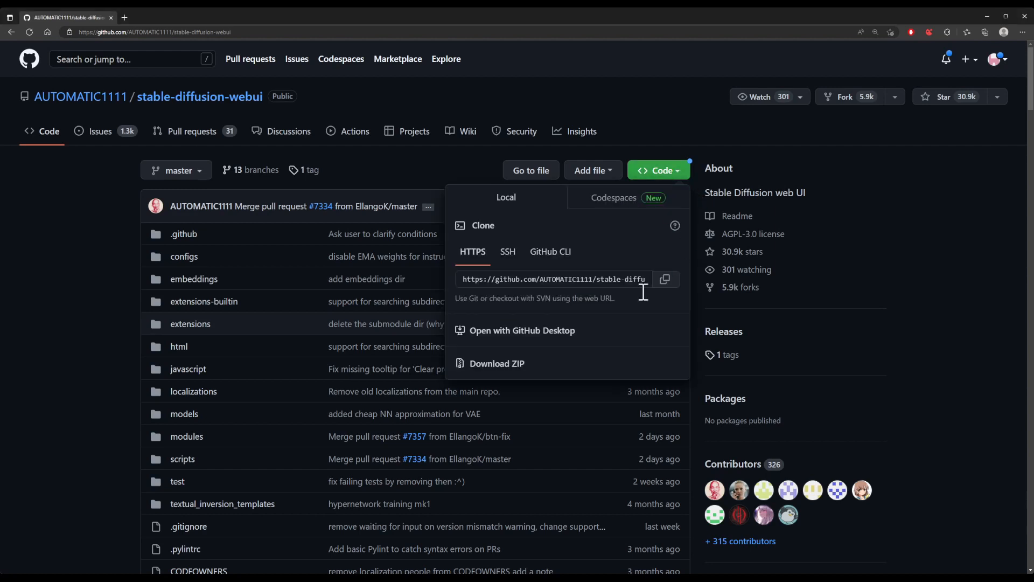
pyautogui.click(515, 369)
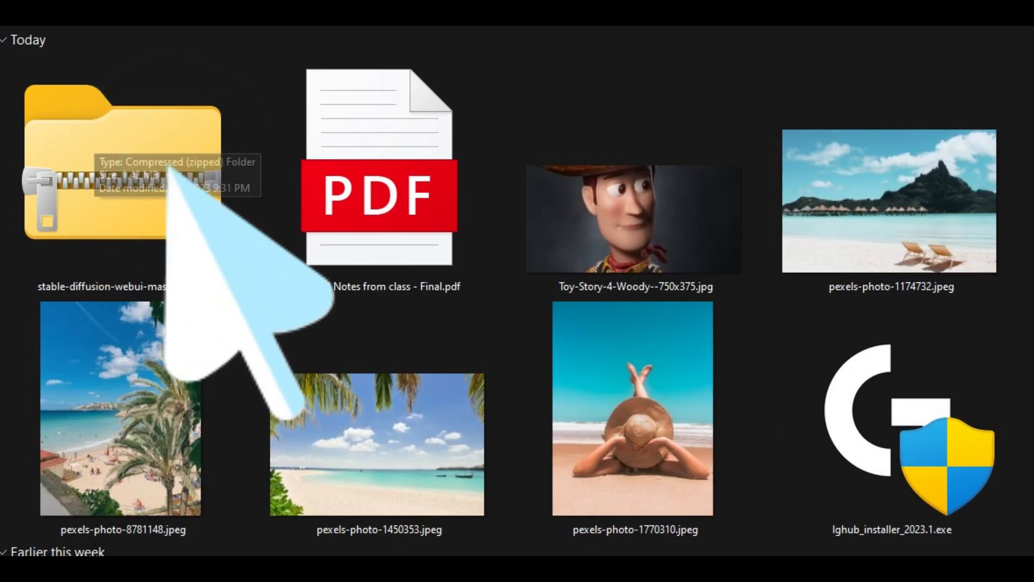
pyautogui.doubleClick(170, 166)
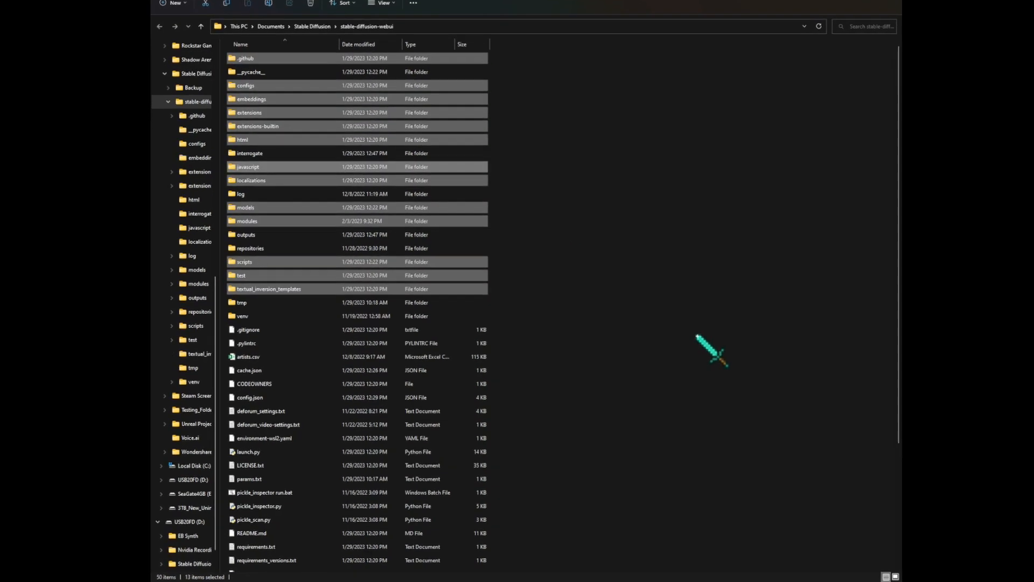
pyautogui.click(710, 332)
pyautogui.scroll(-4, 431, 377)
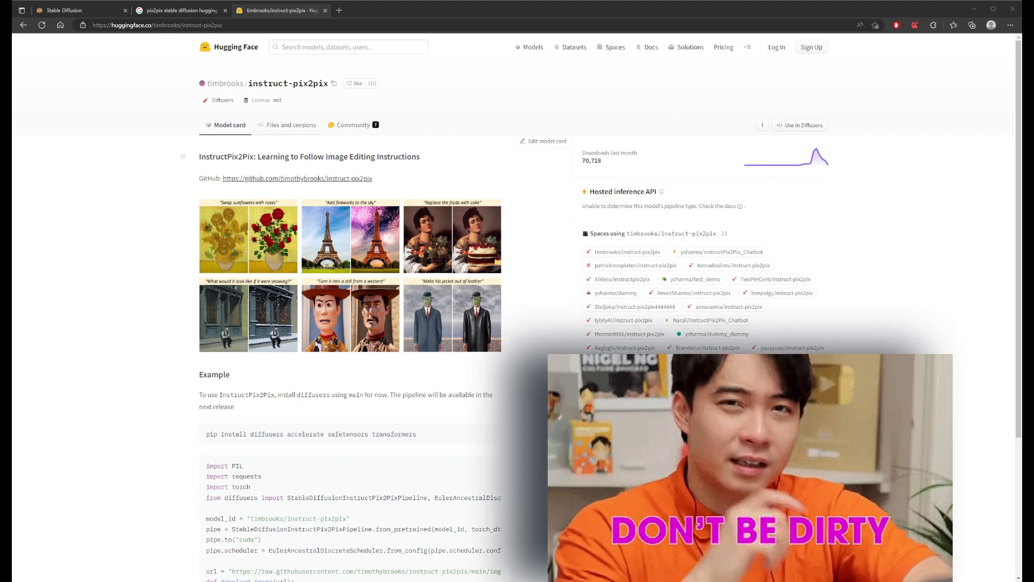
# - Download the checkpoint instruct-pix2pix-00-22000.ckpt from the files of the instruct-pix2pix model on Hugging Face
pyautogui.click(290, 125)
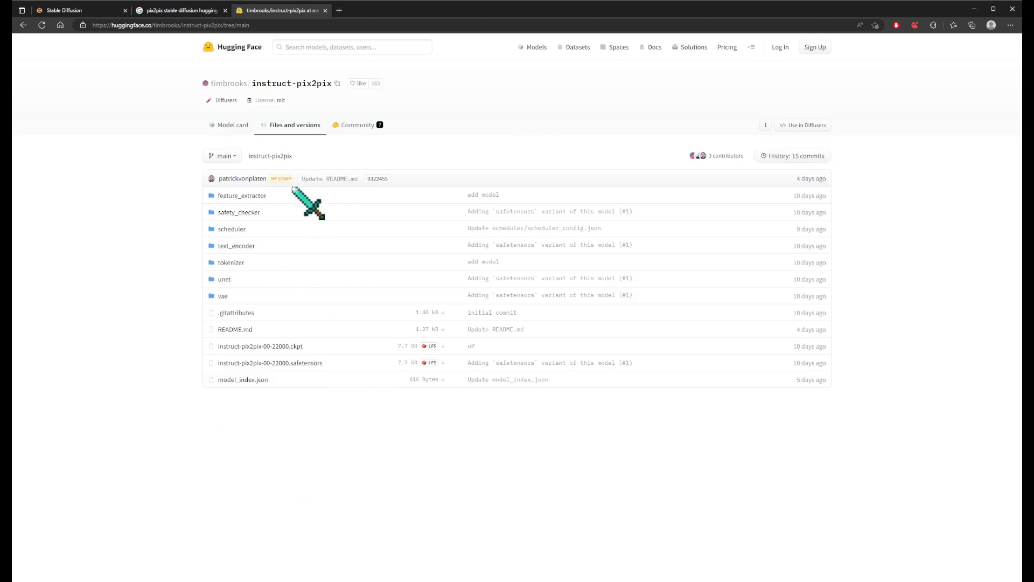
pyautogui.hotkey('alt', 'Tab')
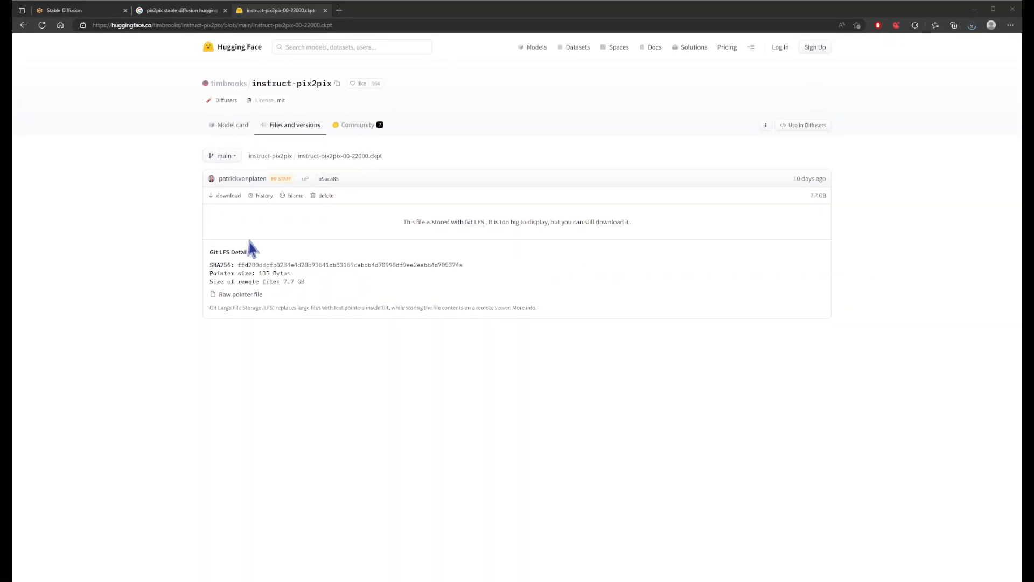
pyautogui.click(230, 200)
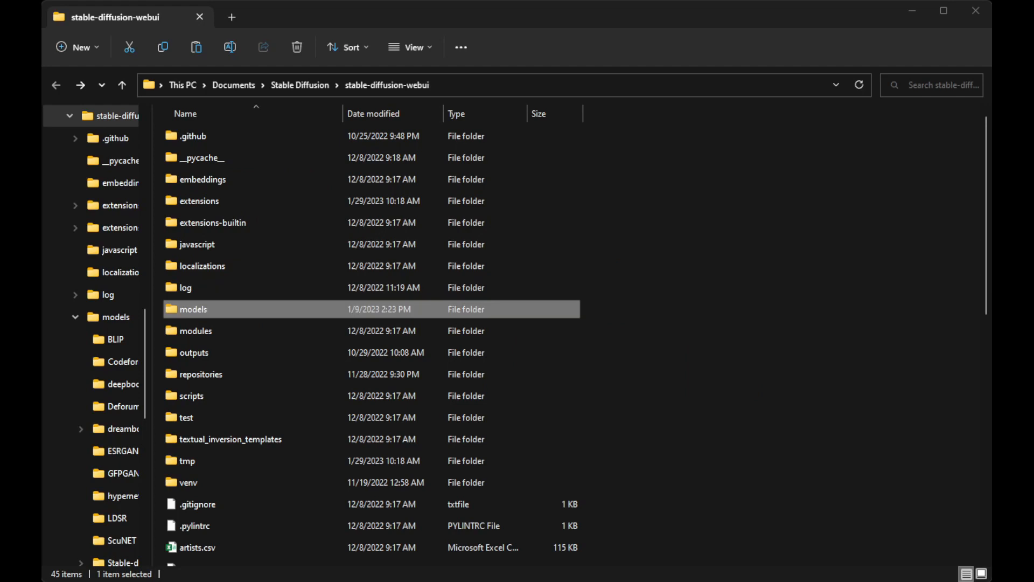
# - Check the Stable-diffusion checkpoint folder inside models, and run webui-user.bat from the stable-diffusion-webui folder
pyautogui.doubleClick(221, 311)
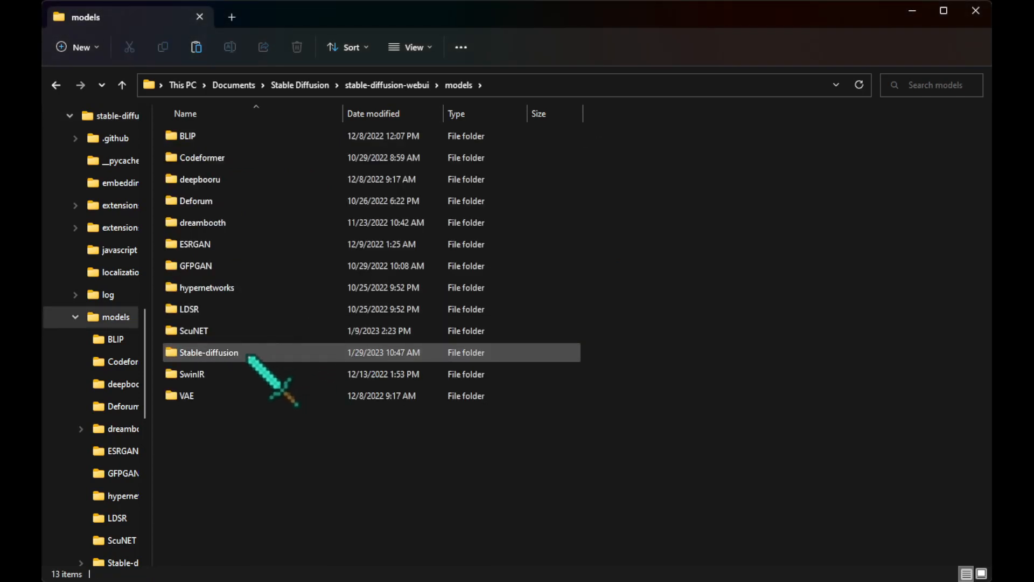
pyautogui.doubleClick(220, 353)
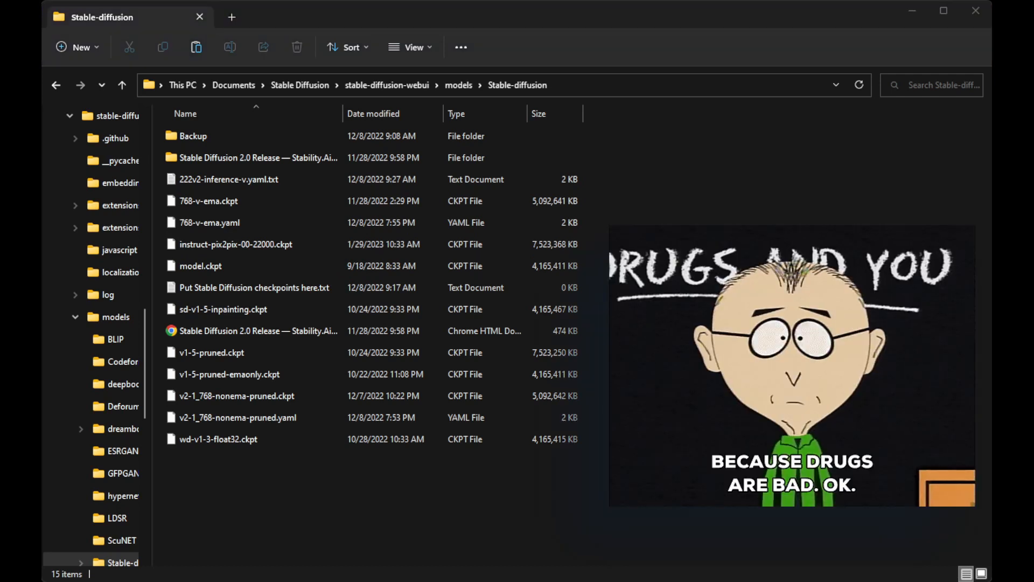
pyautogui.click(123, 85)
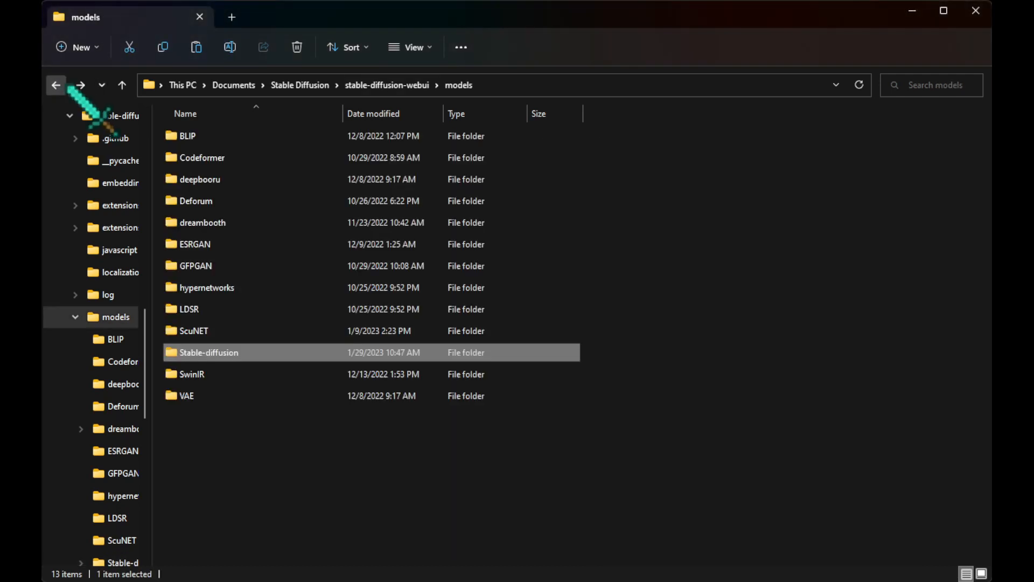
pyautogui.click(123, 85)
pyautogui.scroll(-8, 323, 404)
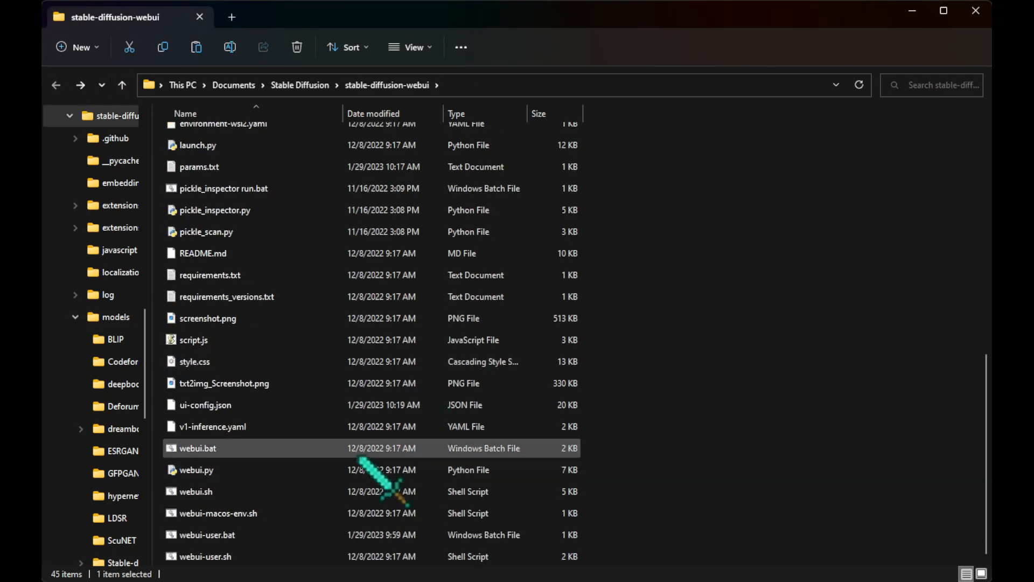
pyautogui.doubleClick(235, 535)
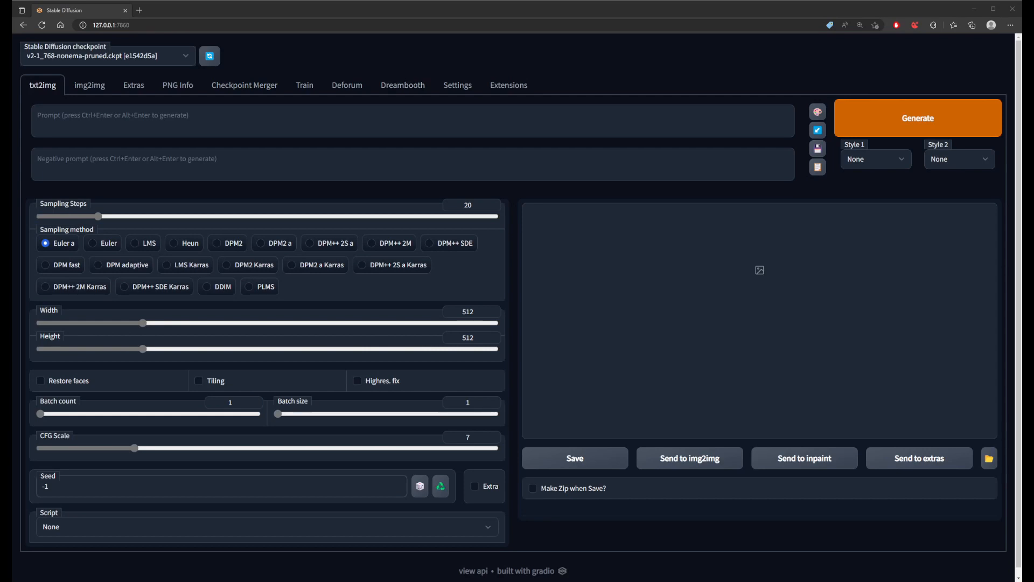
# - Load the list of available extensions from the default extension index URL in the Stable Diffusion web UI
pyautogui.click(509, 86)
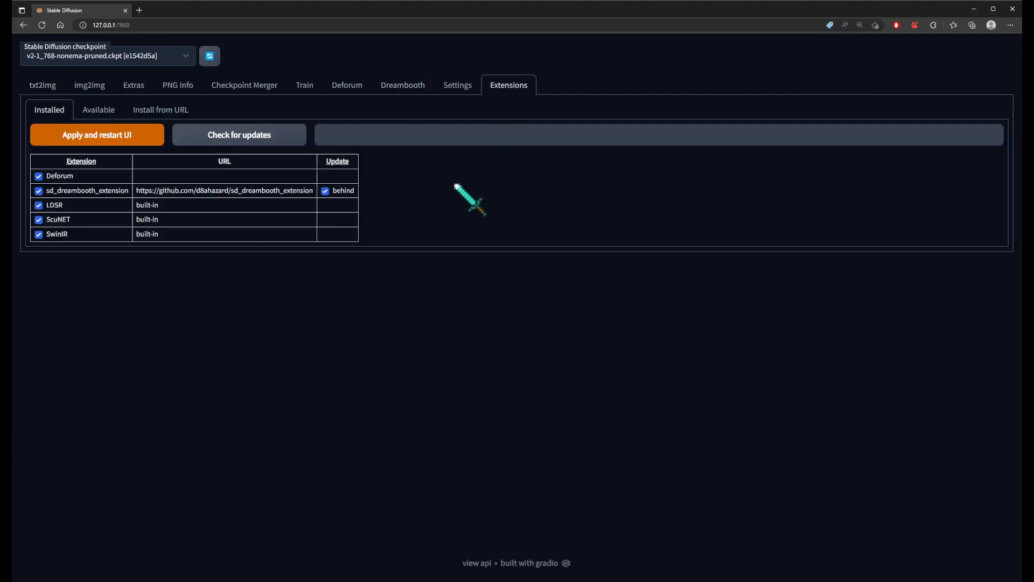
pyautogui.click(98, 112)
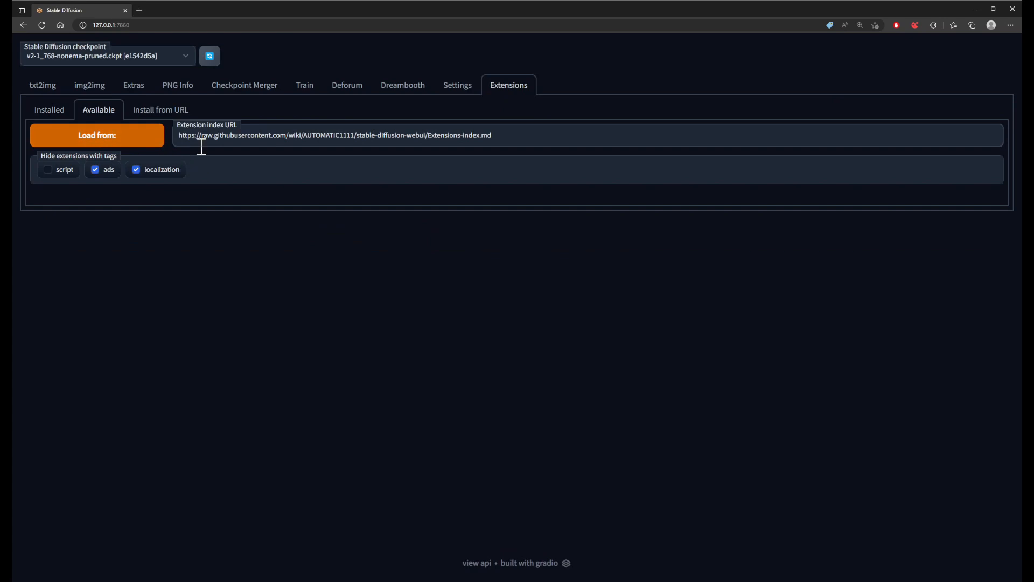
pyautogui.click(111, 141)
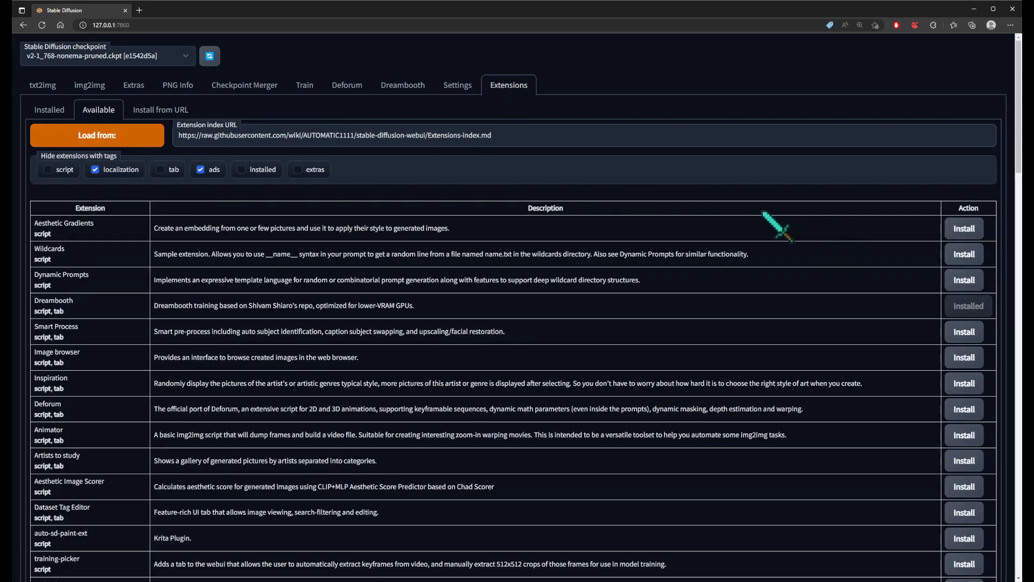
# - Search the available extensions for "pix2pix" and install the Instruct-pix2pix extension
pyautogui.scroll(-3, 515, 207)
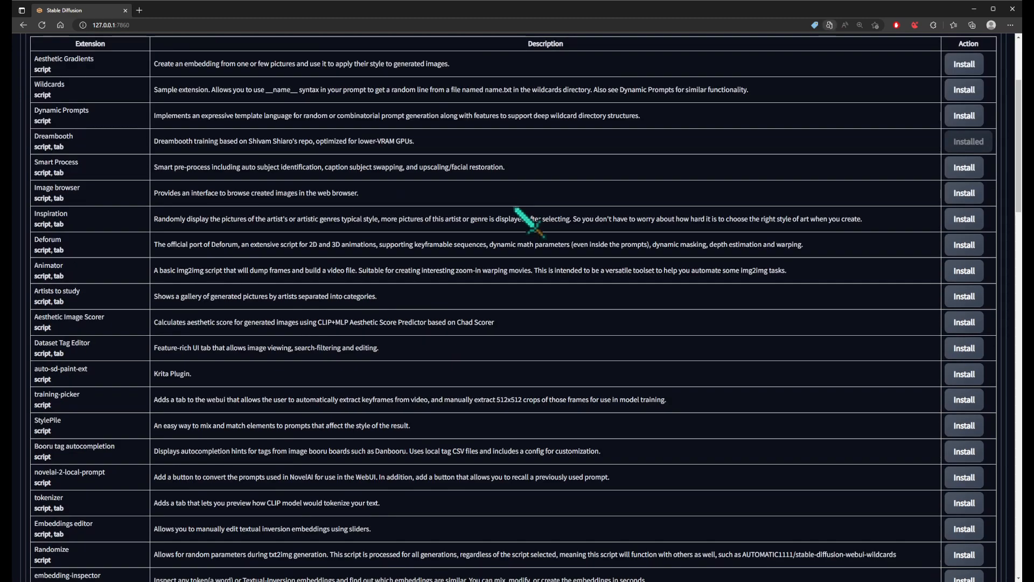
pyautogui.hotkey('ctrl', 'f')
pyautogui.write('pix2pix')
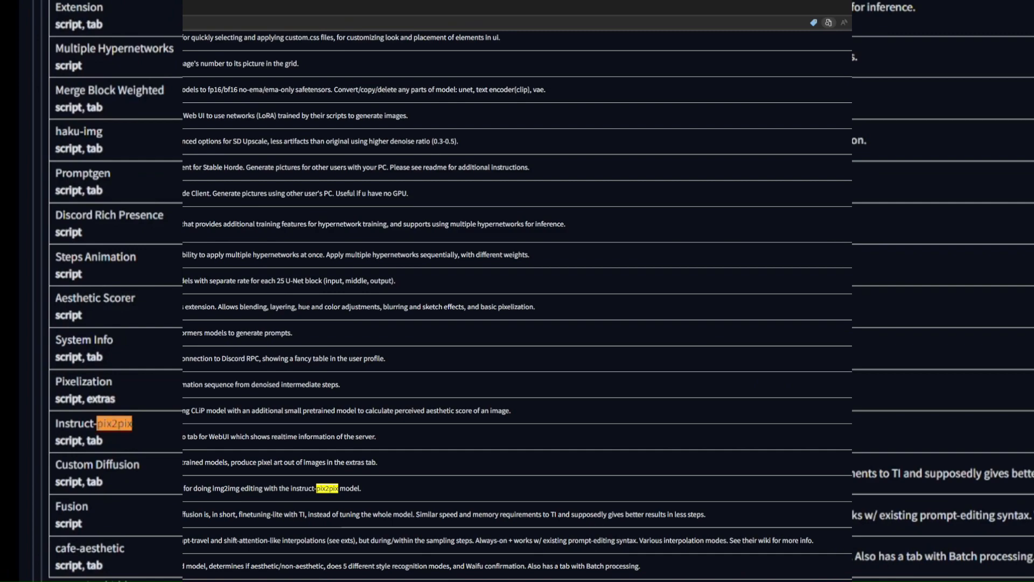
pyautogui.click(954, 487)
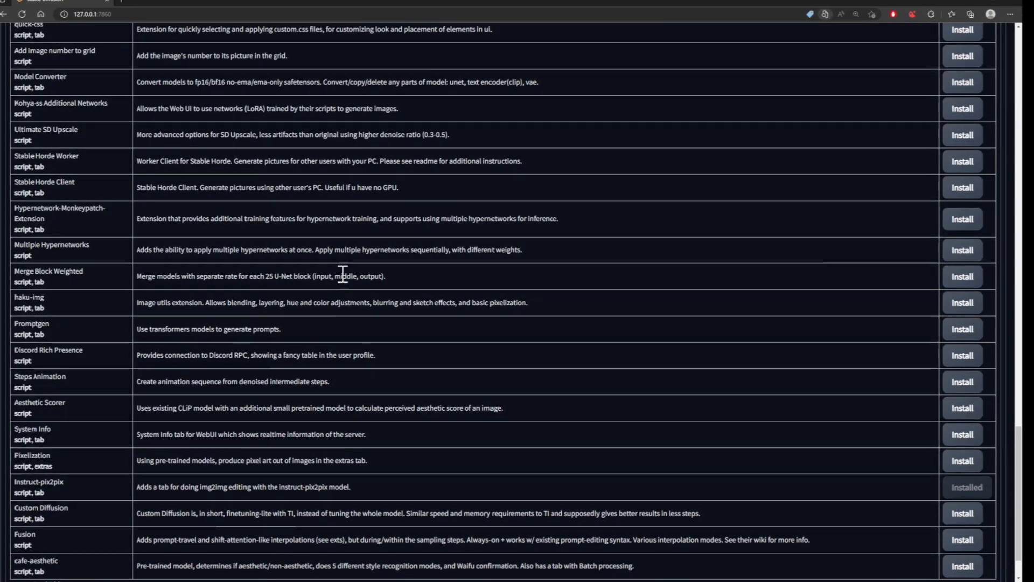
# - Review the installed extensions and restart the UI to apply the Instruct-pix2pix extension
pyautogui.scroll(15, 343, 274)
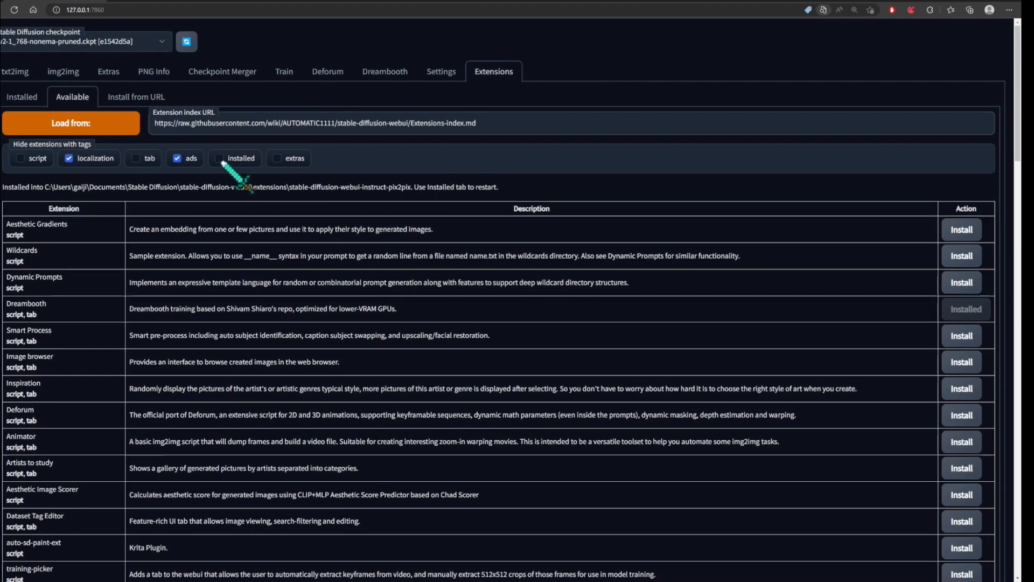
pyautogui.click(30, 97)
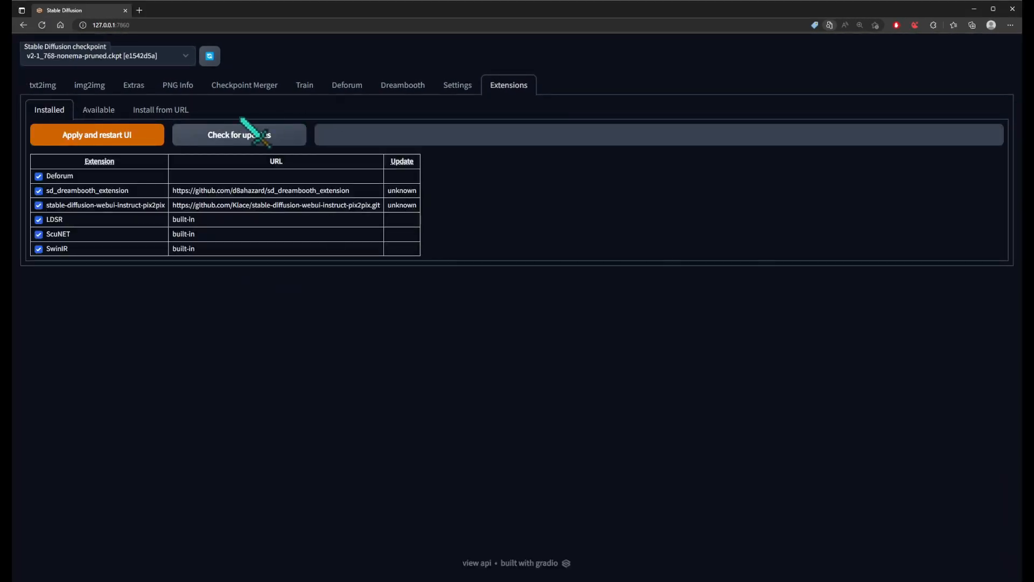
pyautogui.click(170, 111)
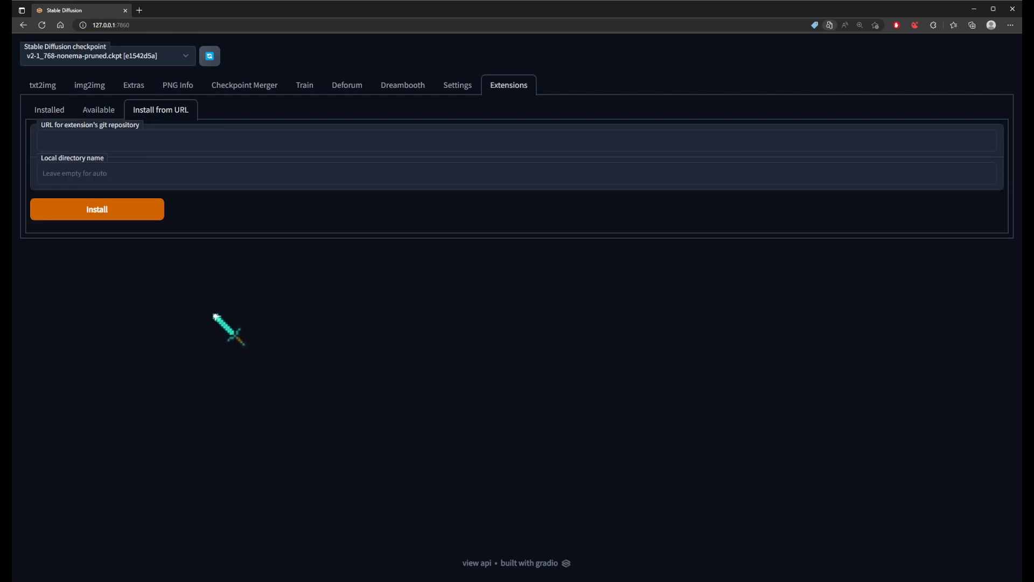
pyautogui.click(52, 109)
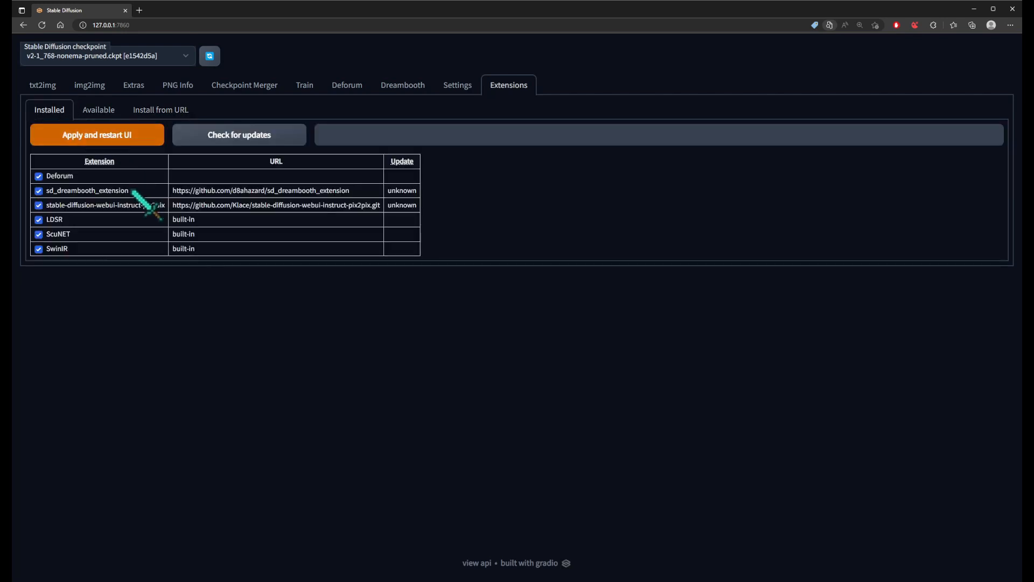
pyautogui.click(115, 138)
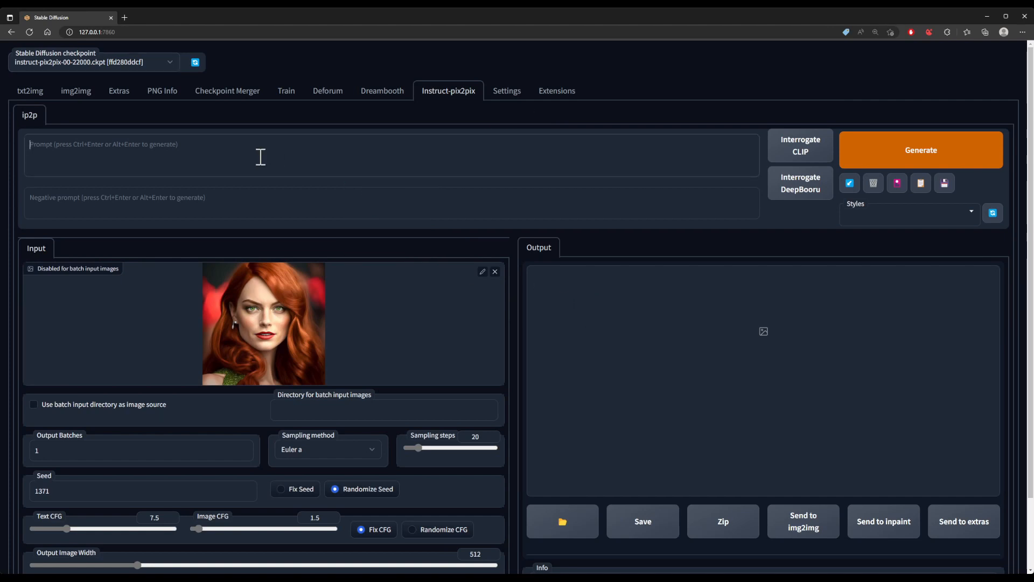
# - Generate portrait edits with the prompts "give her Gucci shades" and "brown hair", the second with negative prompt "ugly, blurry" and 33 sampling steps
pyautogui.write('give her Gucci shades')
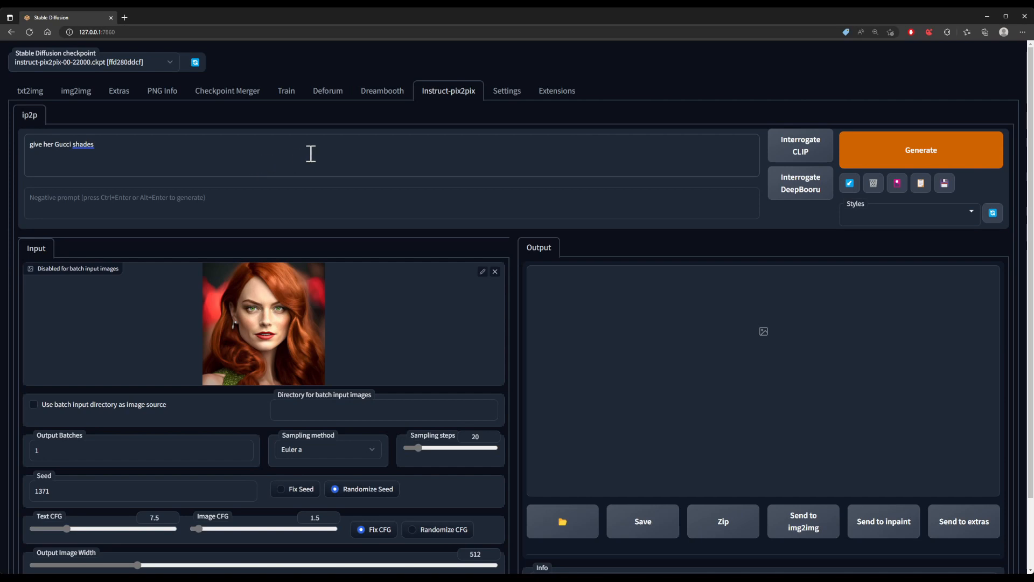
pyautogui.click(920, 151)
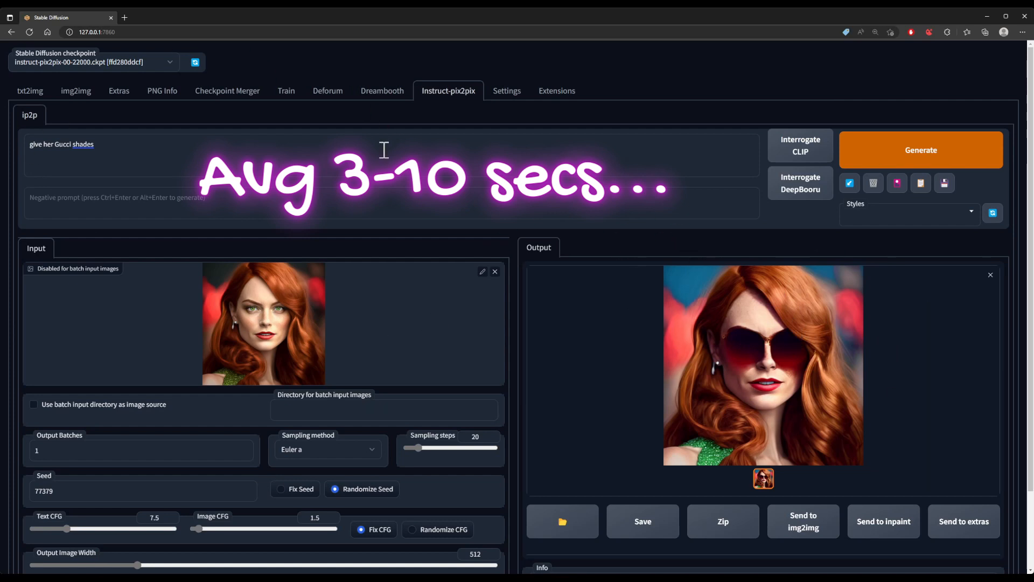
pyautogui.click(245, 156)
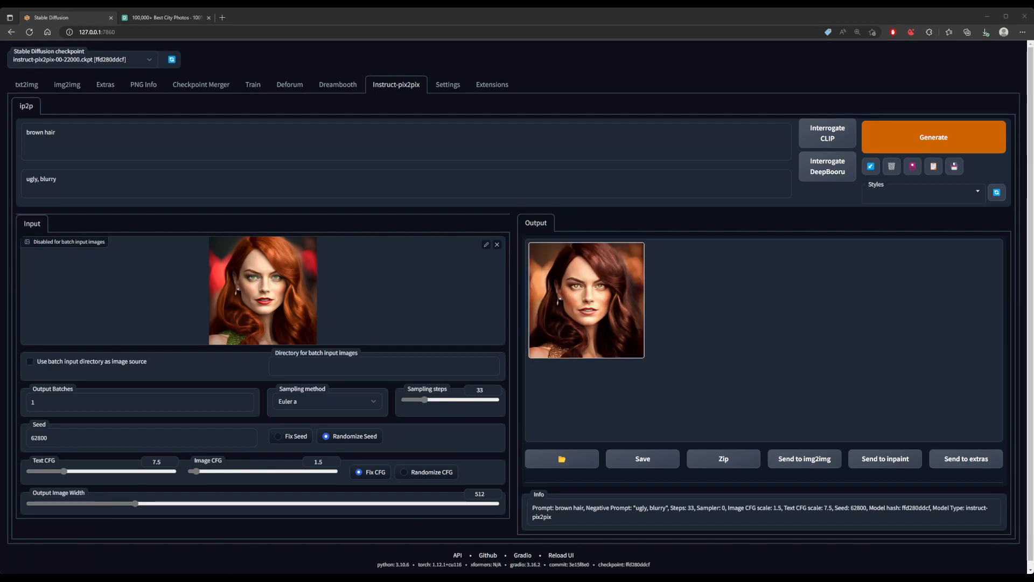
pyautogui.click(618, 300)
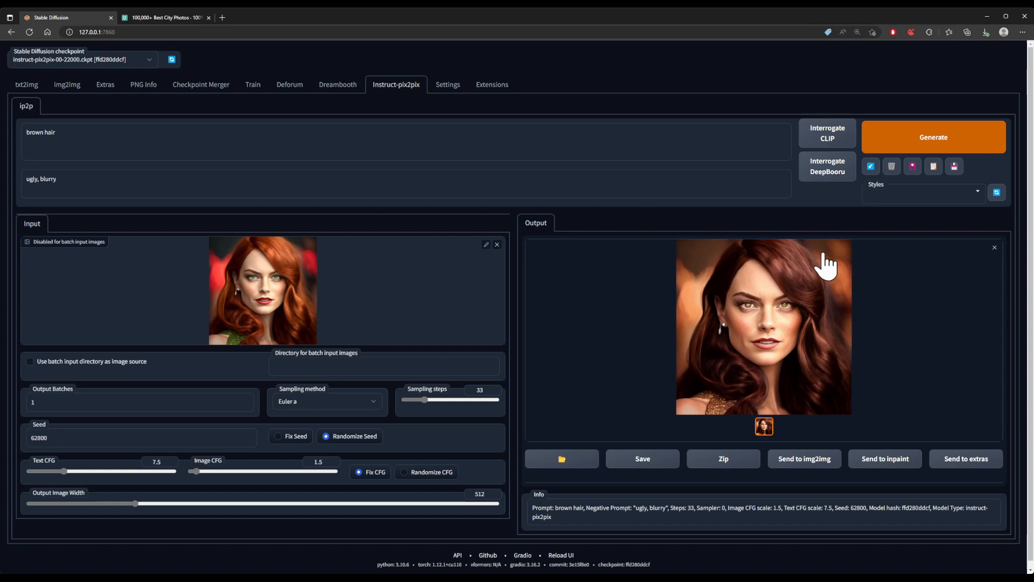
# - Generate portrait edits with "blue hair" and "make her hair blue", the second with negative prompt "blue eyes, blue background", 20 steps and Text CFG 3.35
pyautogui.click(188, 130)
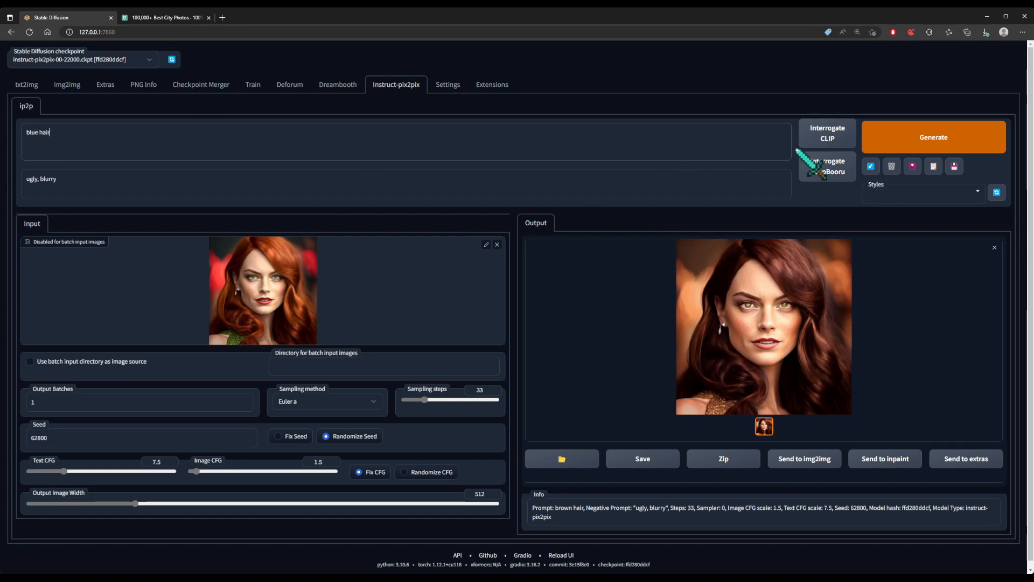
pyautogui.click(920, 145)
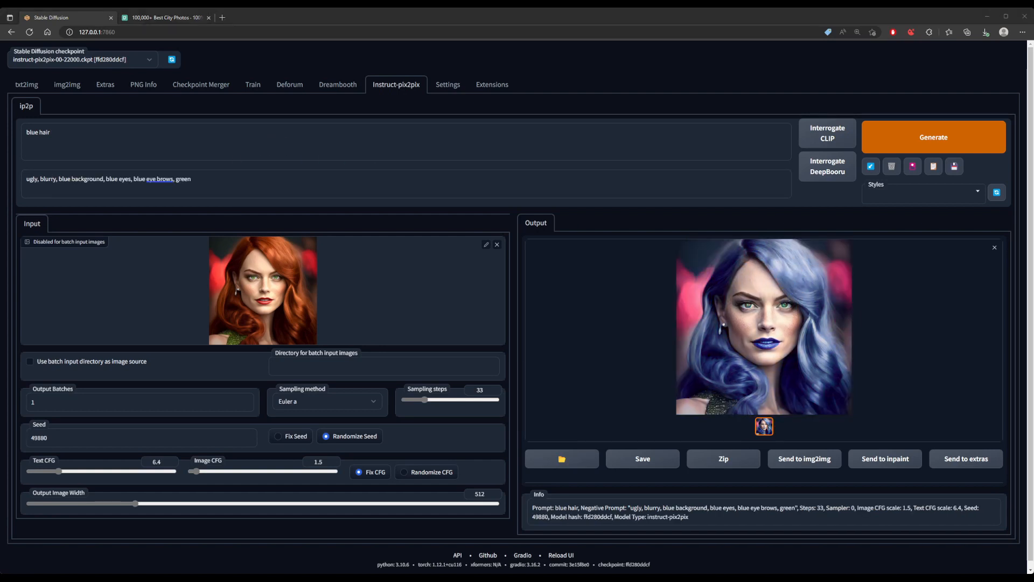
pyautogui.click(259, 182)
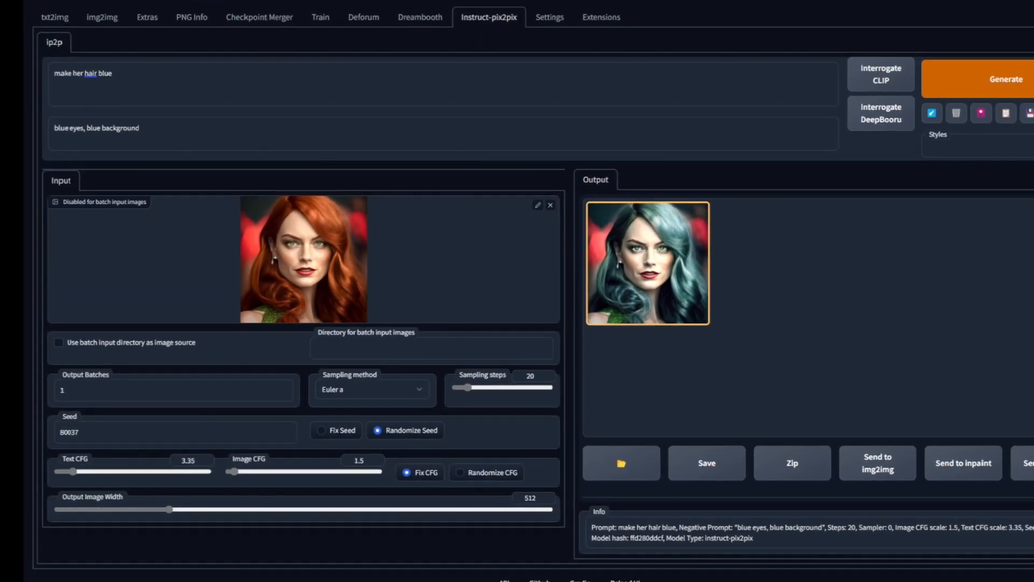
pyautogui.click(713, 266)
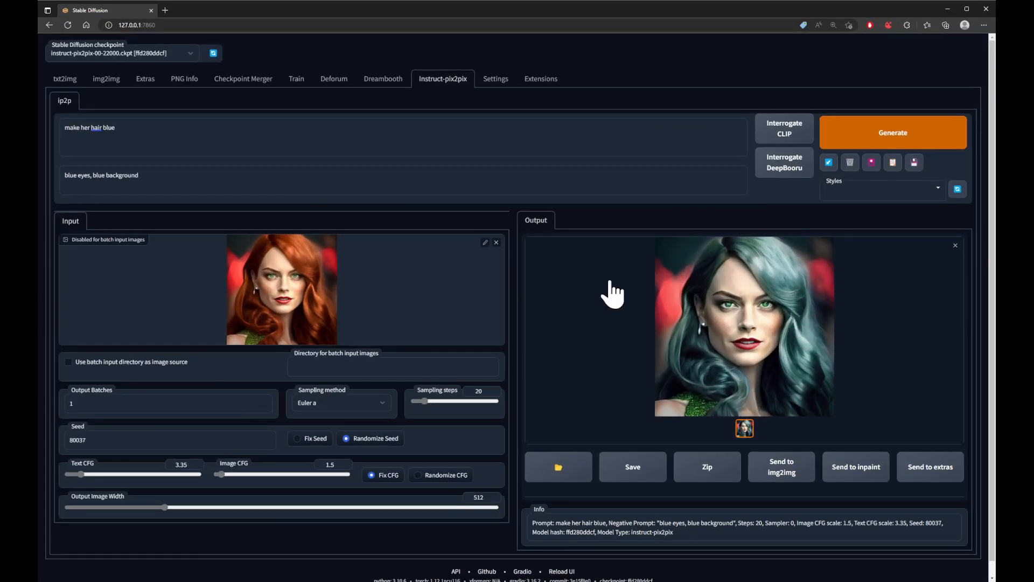
# - Raise Text CFG to 8.55, add "green" to the negative prompt and regenerate the "make her hair blue" edit
pyautogui.click(83, 474)
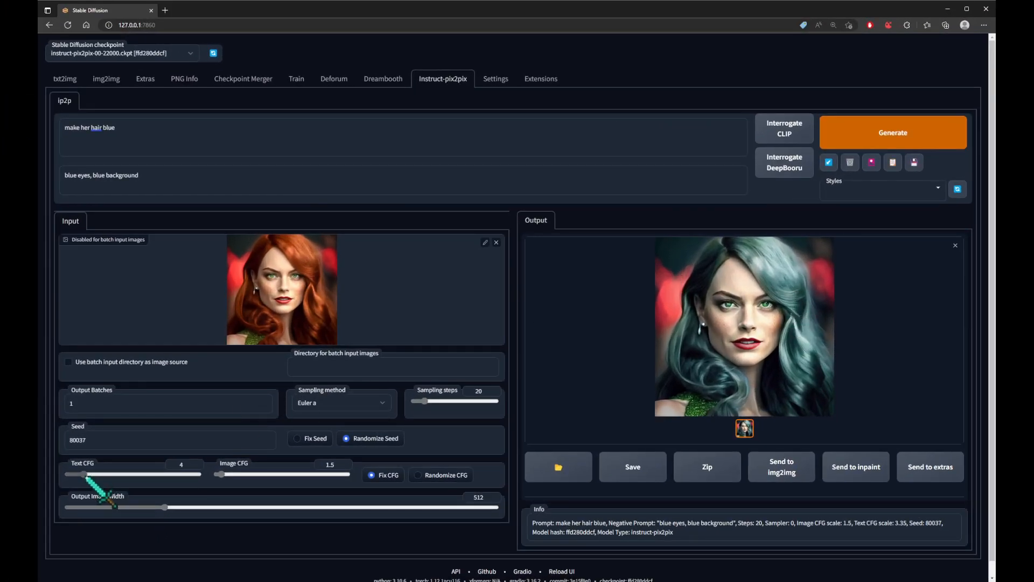
pyautogui.click(88, 474)
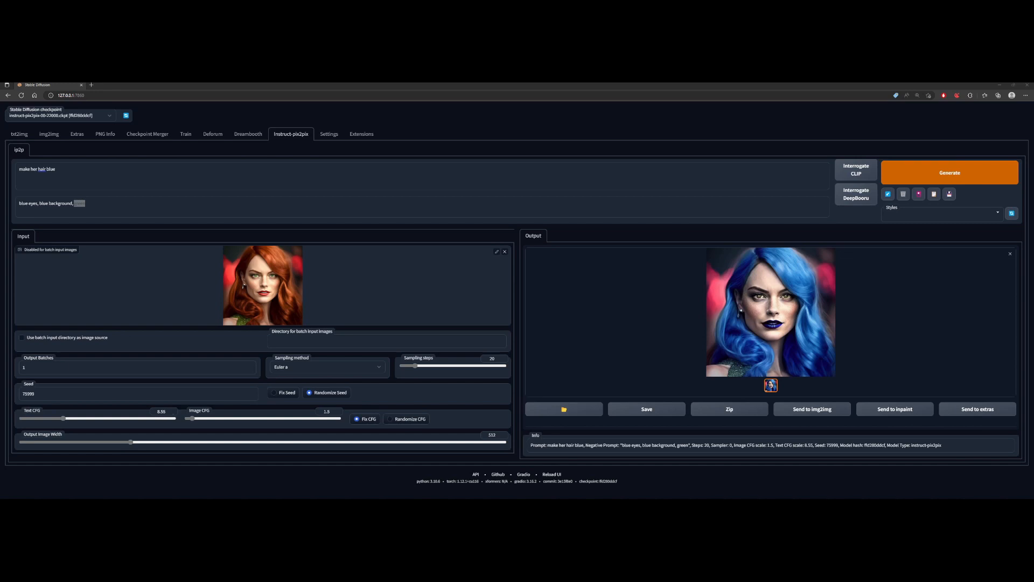
pyautogui.click(134, 206)
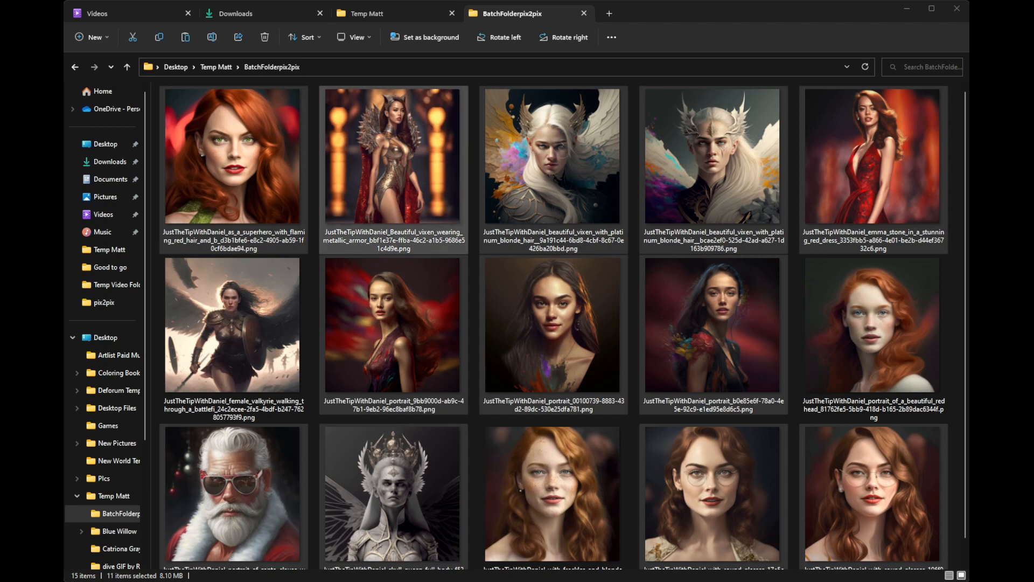
# - Use the BatchFolderpix2pix folder as batch input directory and generate "blue hair" edits with negative prompt "blue eyes, blue background, green, blurry, blur, disfigured"
pyautogui.scroll(-1, 553, 323)
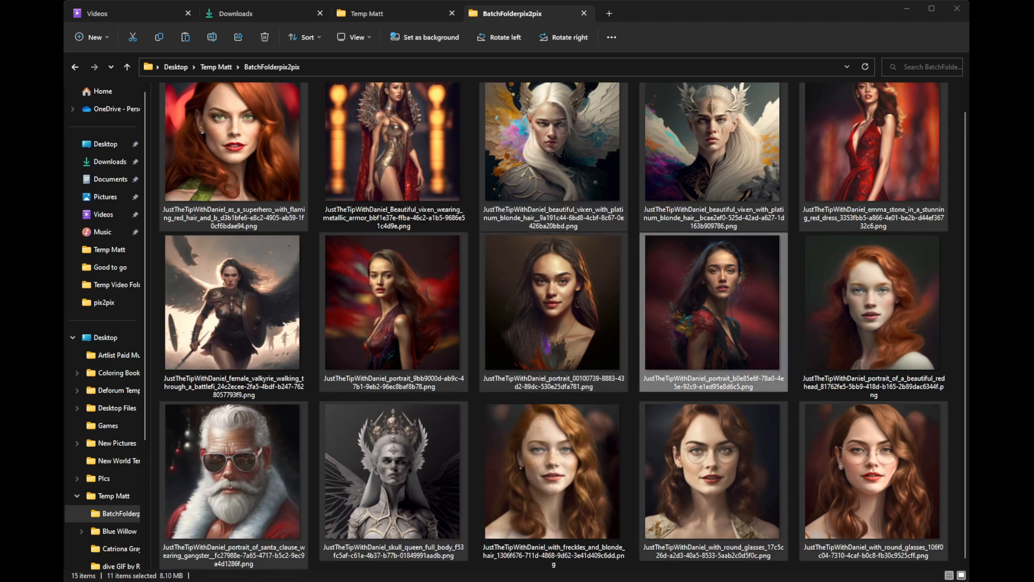
pyautogui.click(302, 67)
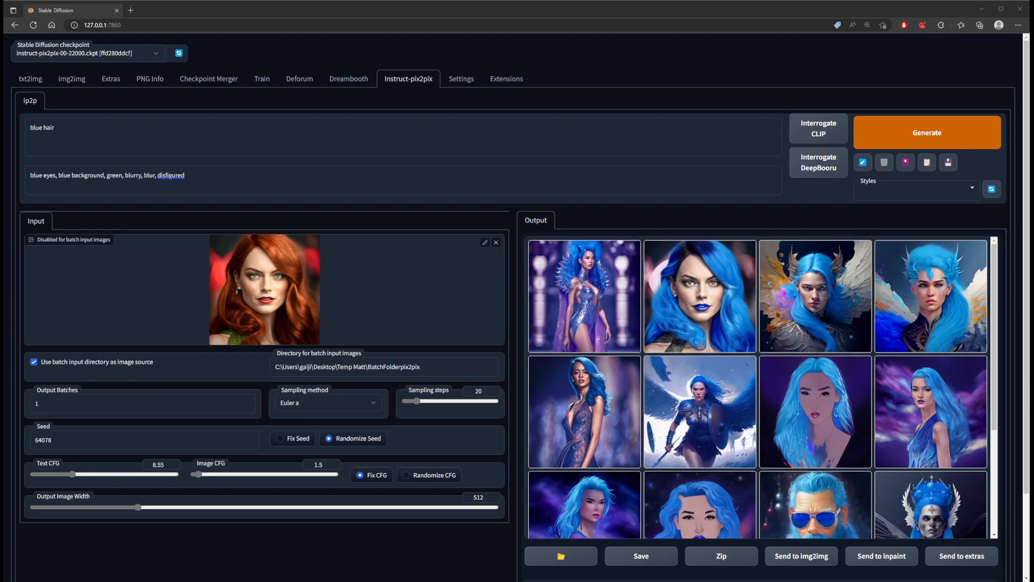
pyautogui.tripleClick(454, 370)
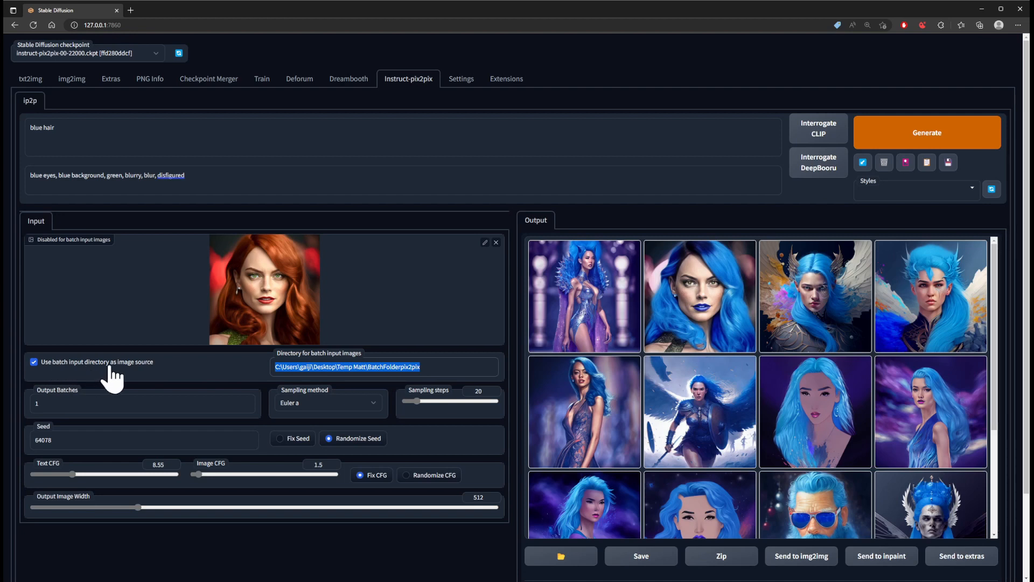
pyautogui.scroll(-2, 808, 340)
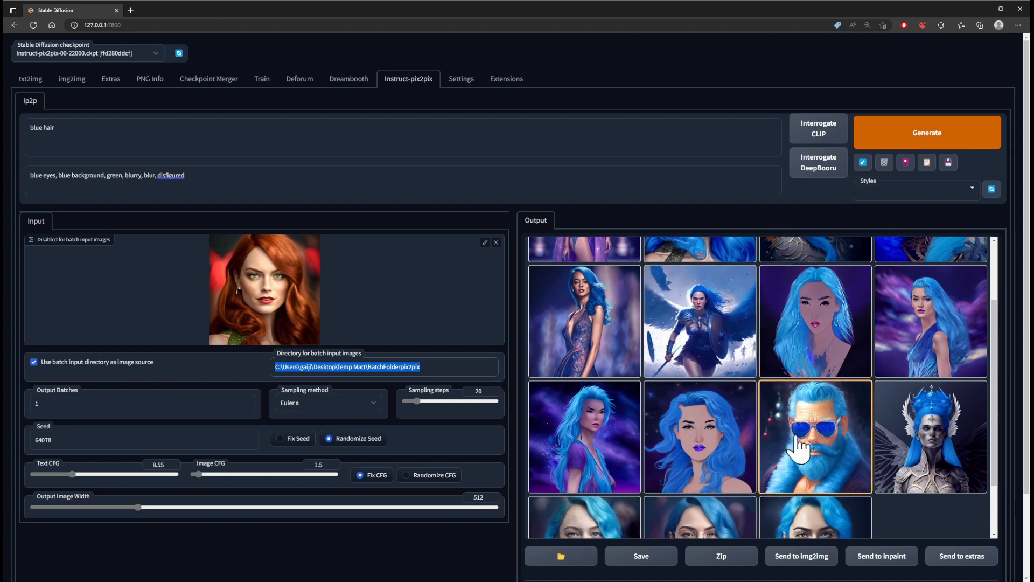
# - Regenerate the "blue hair" batch with Text CFG 3.9 and look through the resulting images
pyautogui.click(279, 182)
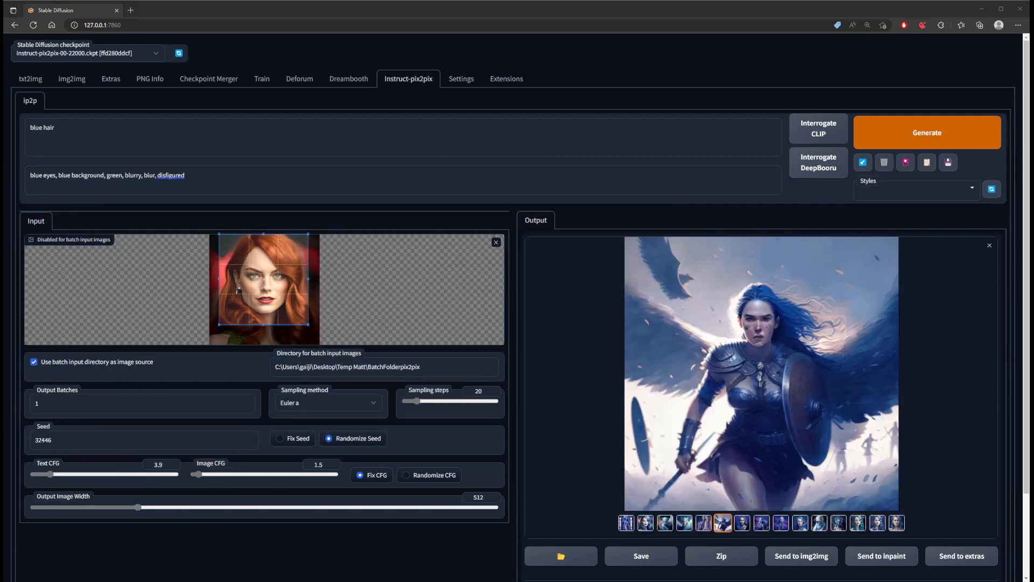
pyautogui.click(990, 246)
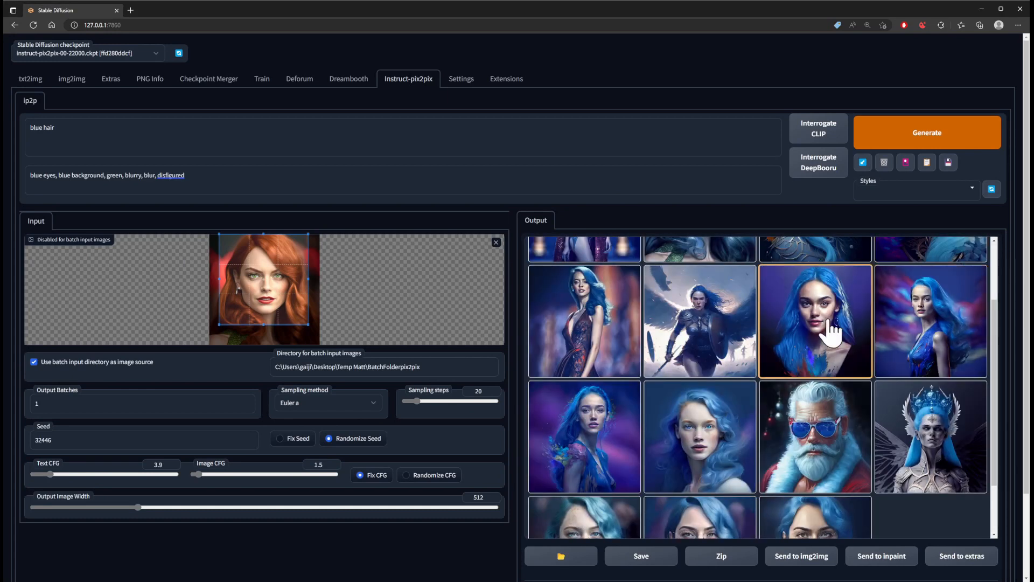
pyautogui.scroll(2, 736, 362)
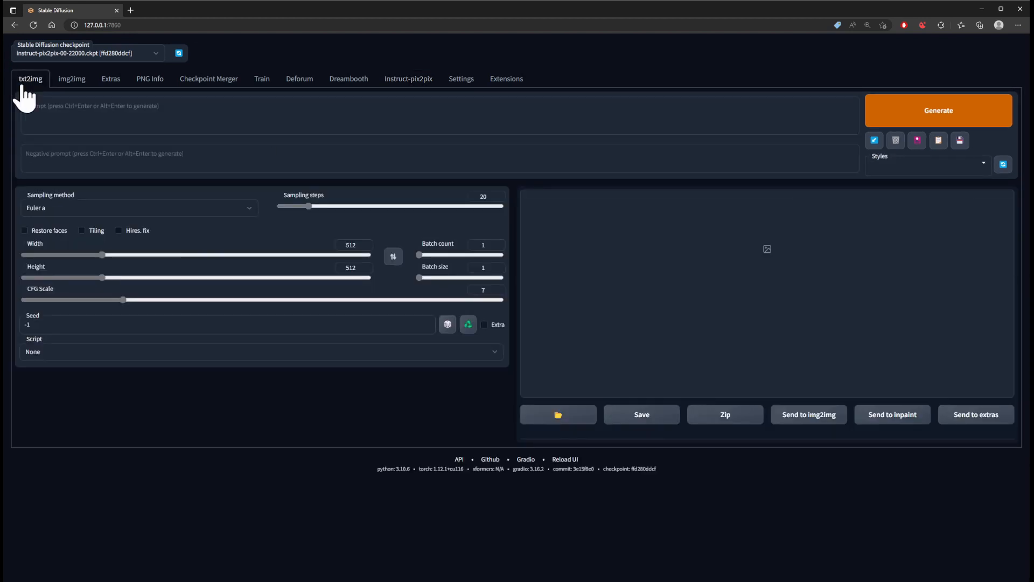
# - Look at the txt2img page and return to the Instruct-pix2pix page
pyautogui.click(26, 80)
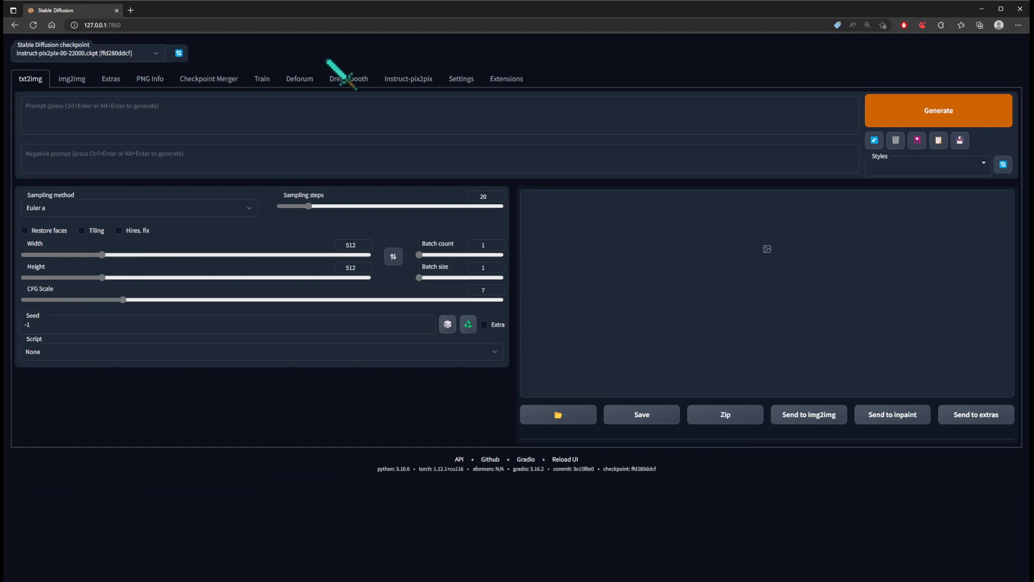
pyautogui.click(398, 80)
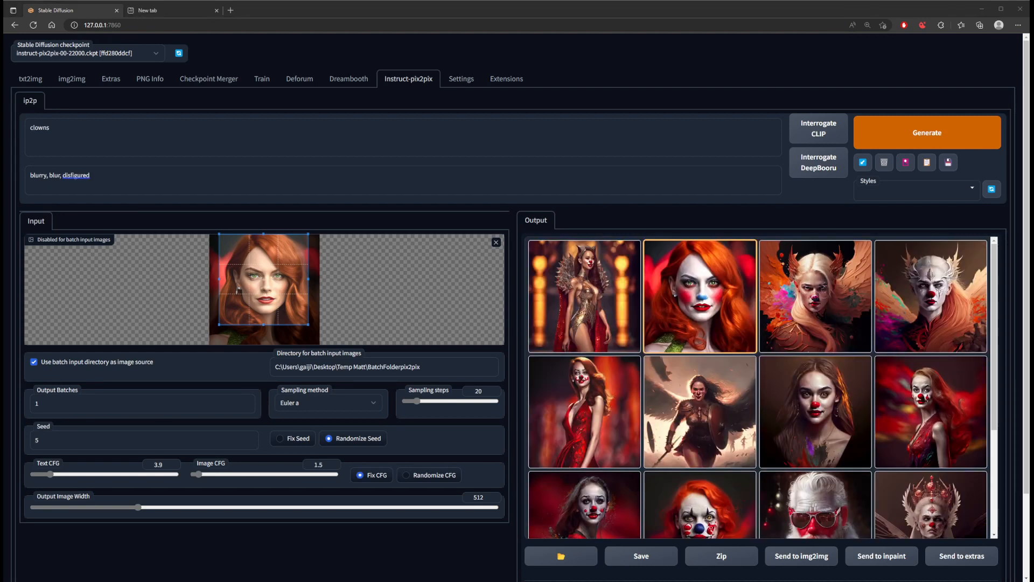
# - Examine several "clowns" batch results one by one at enlarged size, including the crowned figures and the red-haired portraits
pyautogui.click(145, 130)
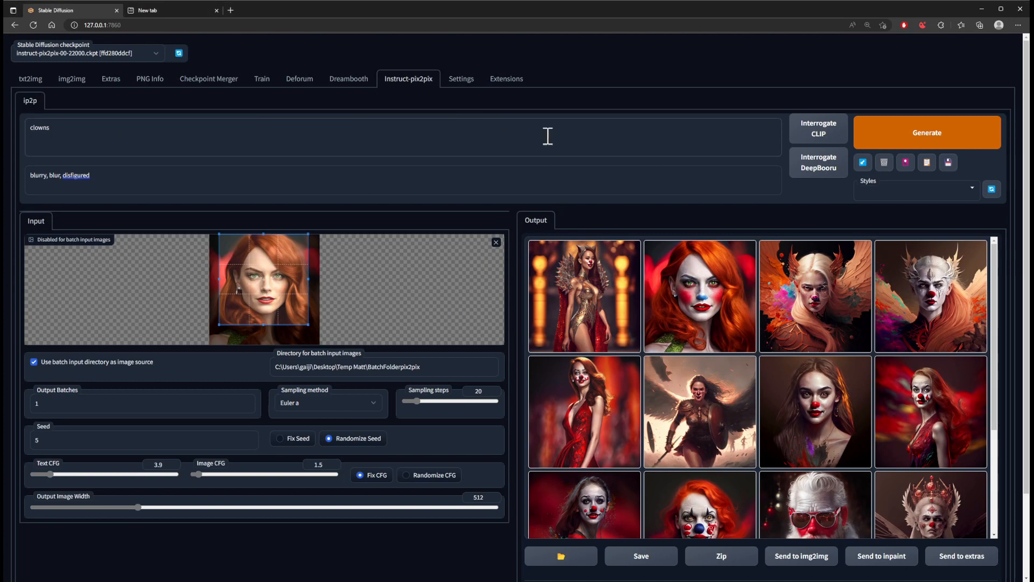
pyautogui.click(716, 293)
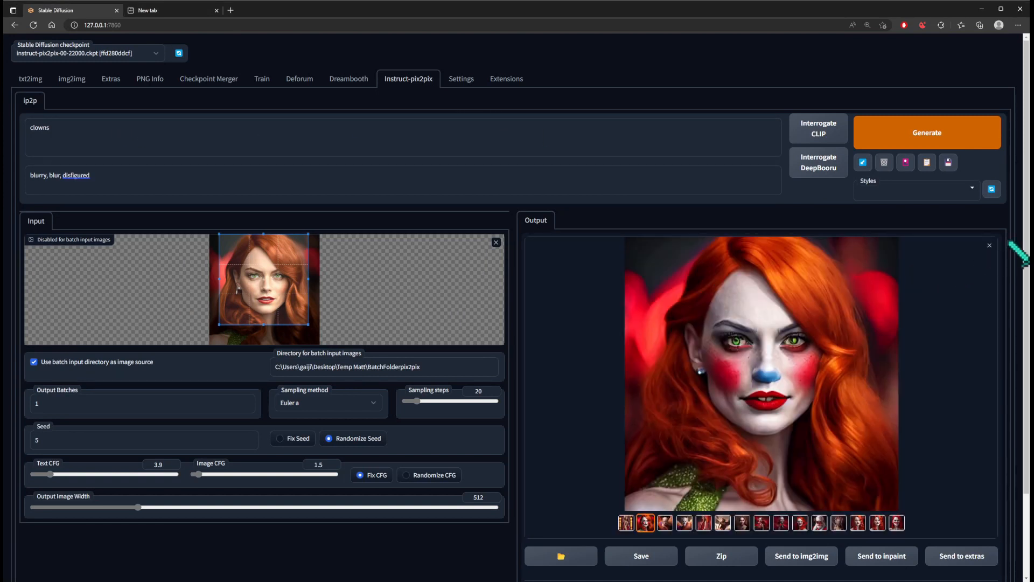
pyautogui.click(989, 245)
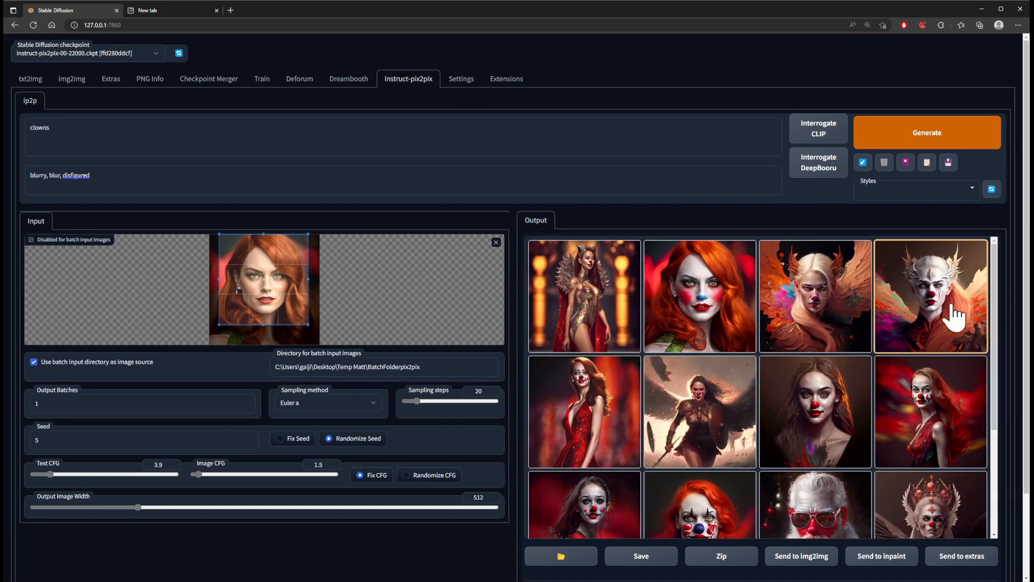
pyautogui.click(952, 308)
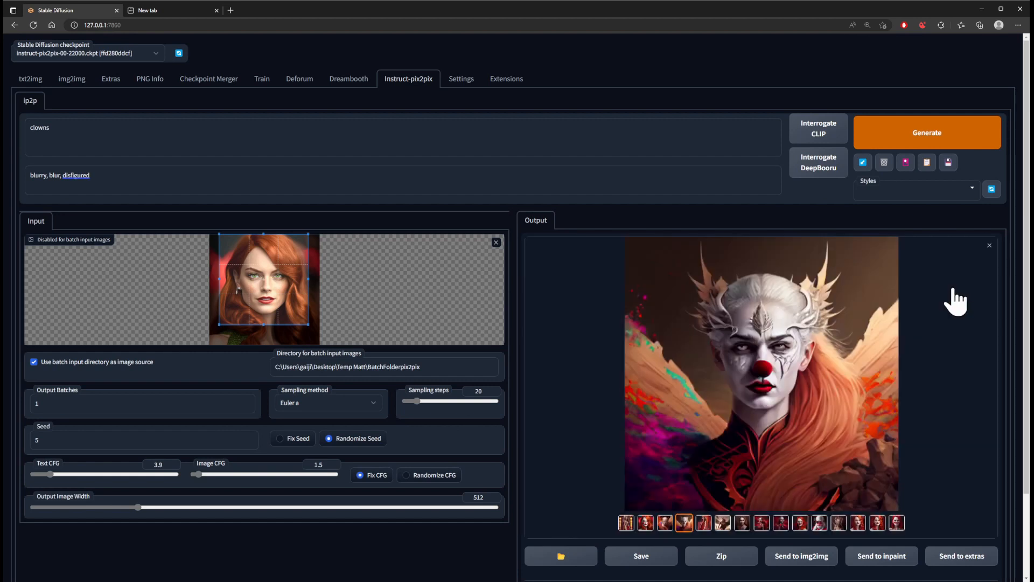
pyautogui.click(990, 246)
pyautogui.scroll(-5, 900, 358)
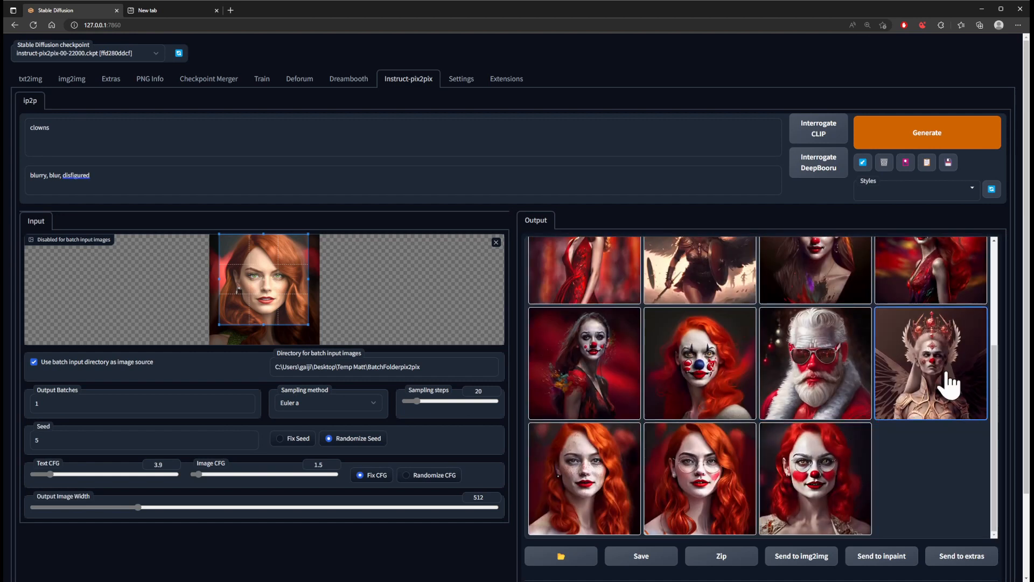
pyautogui.click(949, 384)
pyautogui.click(990, 247)
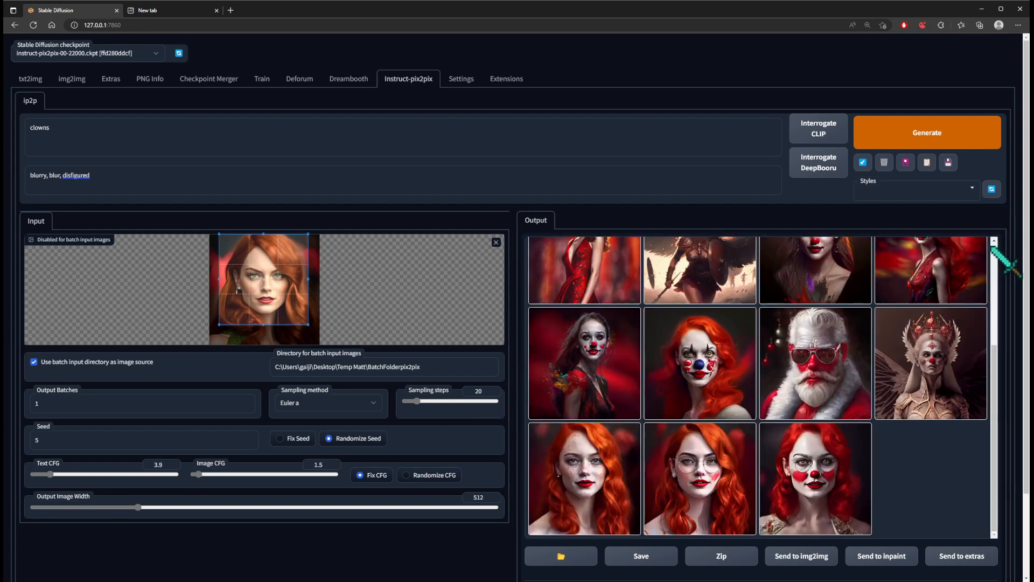
pyautogui.click(752, 360)
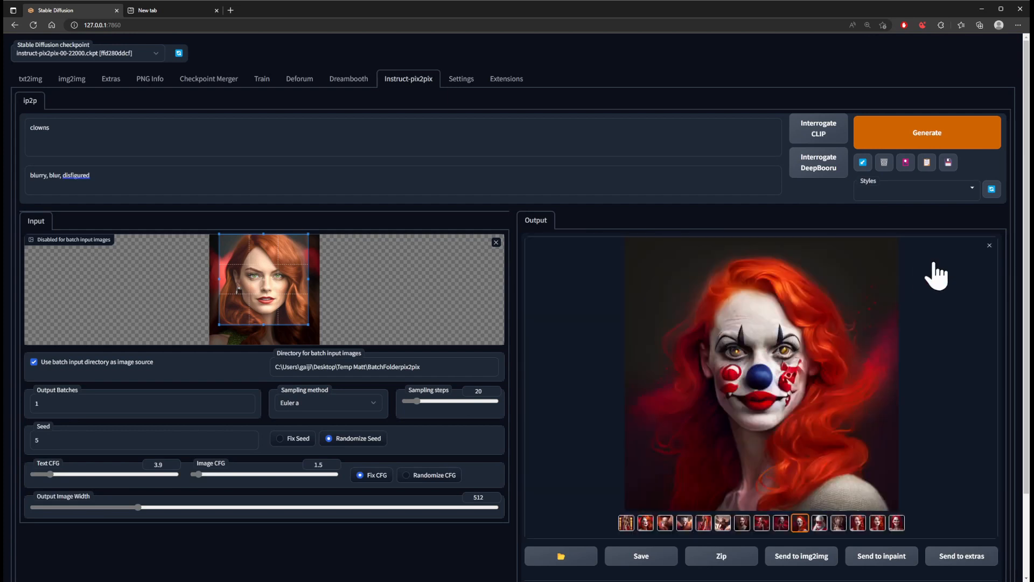
pyautogui.click(992, 248)
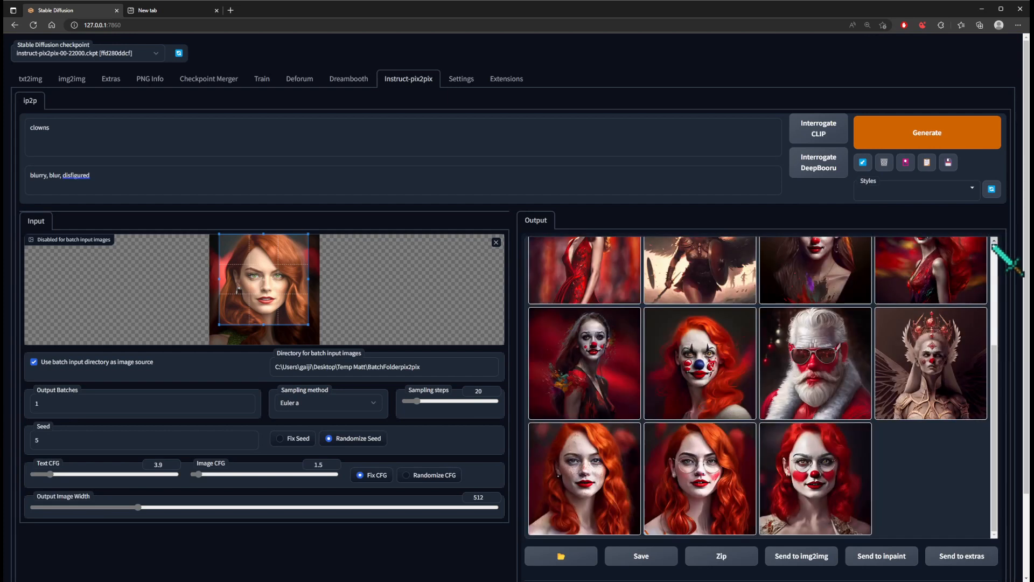
pyautogui.click(722, 479)
pyautogui.click(989, 245)
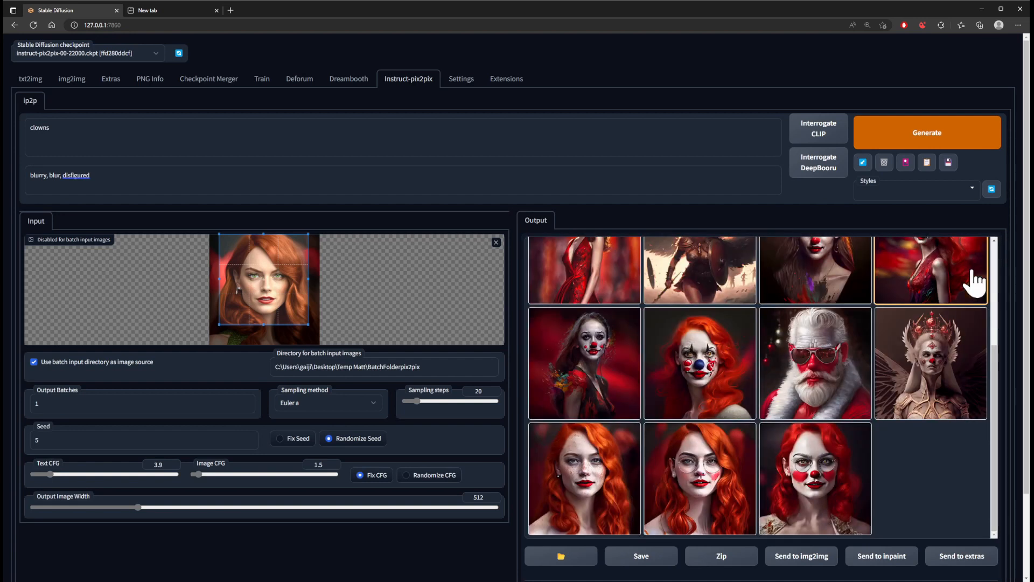
pyautogui.click(830, 478)
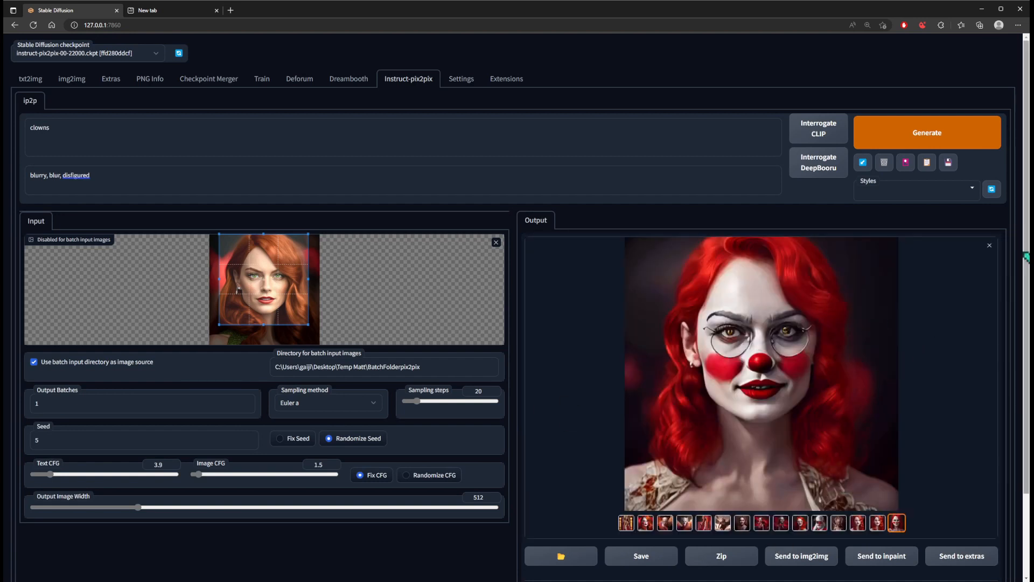
pyautogui.click(989, 245)
# - Examine several "Cyberpunk" city batch results at enlarged size, including the two skyline images at the start of the gallery
pyautogui.click(634, 347)
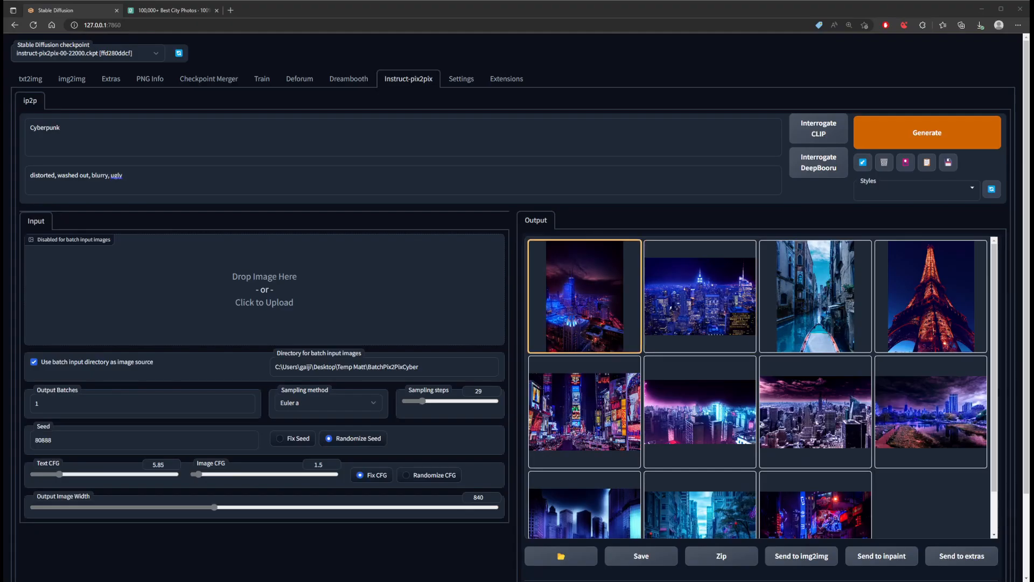
pyautogui.click(620, 307)
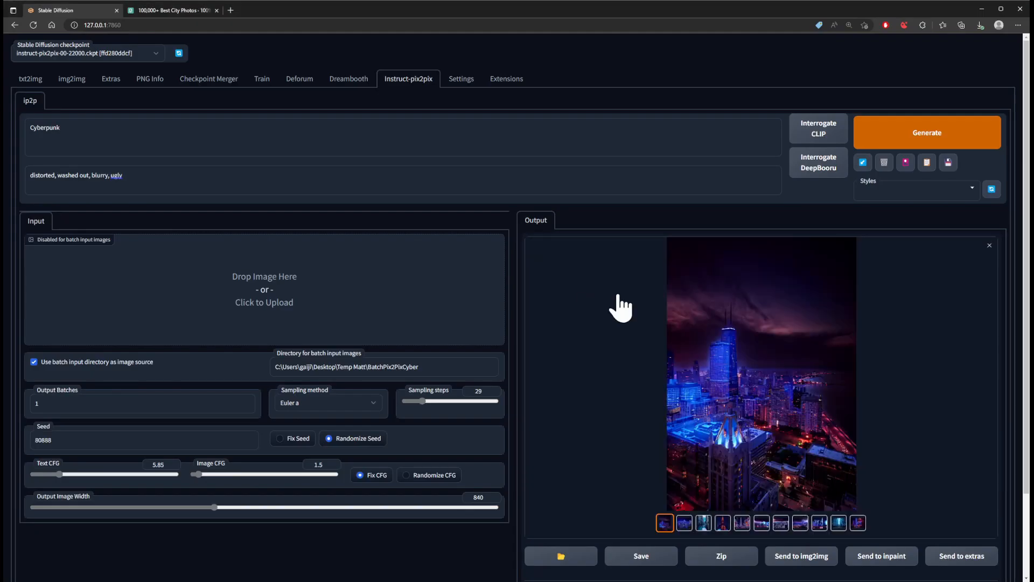
pyautogui.click(989, 245)
pyautogui.click(716, 295)
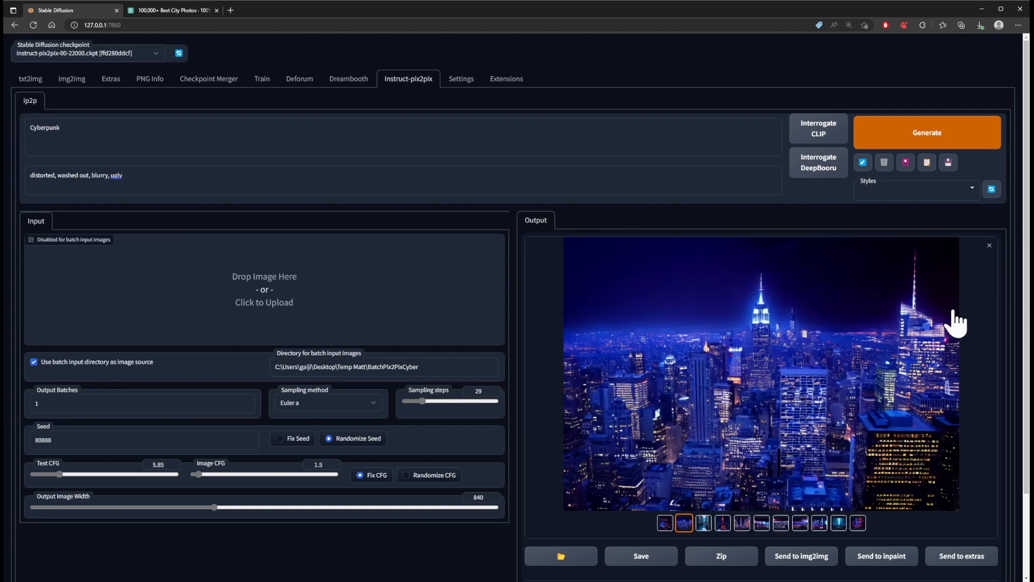
pyautogui.click(990, 246)
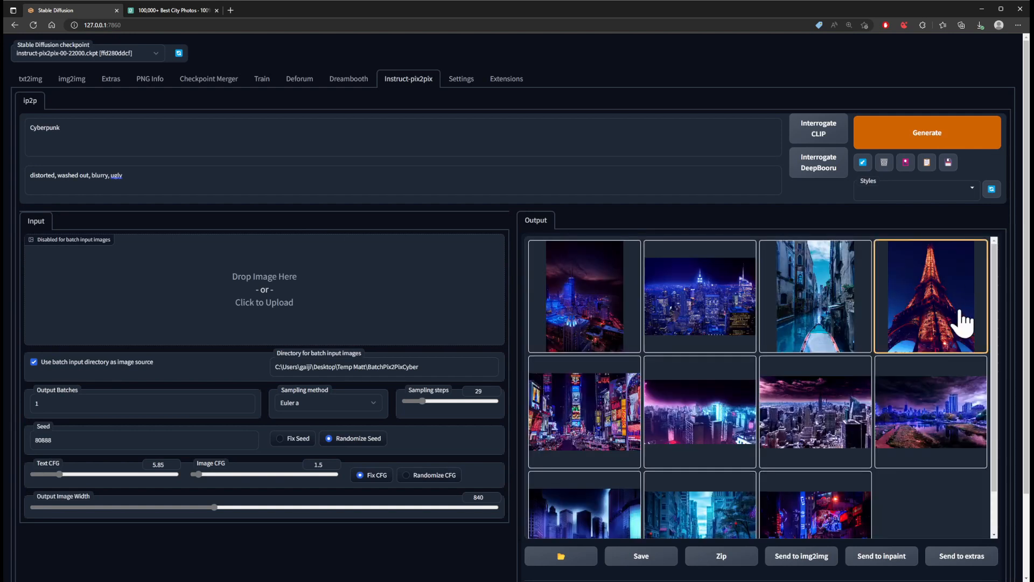
pyautogui.click(946, 415)
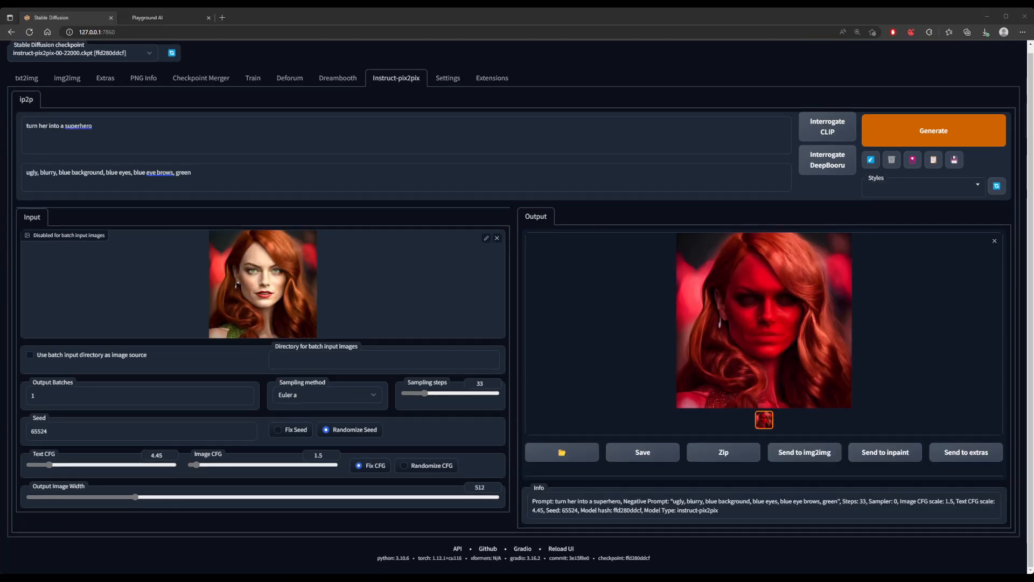
# - Shorten the negative prompt to "ugly, blurry" and regenerate the "turn her into a superhero" portrait edit
pyautogui.doubleClick(78, 125)
pyautogui.moveTo(227, 174); pyautogui.dragTo(70, 166)
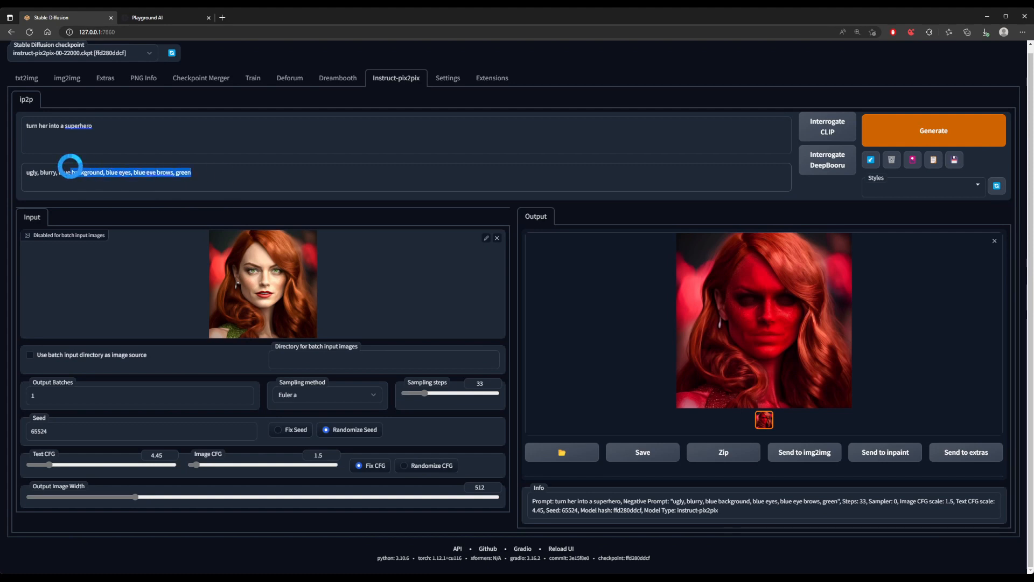
pyautogui.press('BackSpace')
pyautogui.press('BackSpace')
pyautogui.press('BackSpace')
pyautogui.press('BackSpace')
pyautogui.press('BackSpace')
pyautogui.click(948, 139)
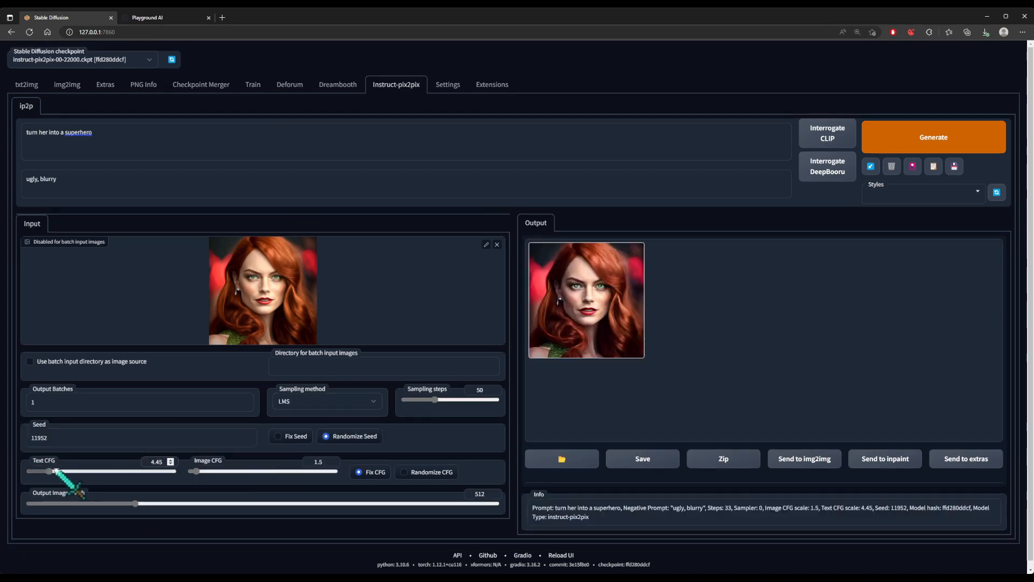
# - Regenerate the superhero edit with the LMS sampling method, 50 sampling steps and Text CFG 7.75
pyautogui.moveTo(52, 471); pyautogui.dragTo(65, 471)
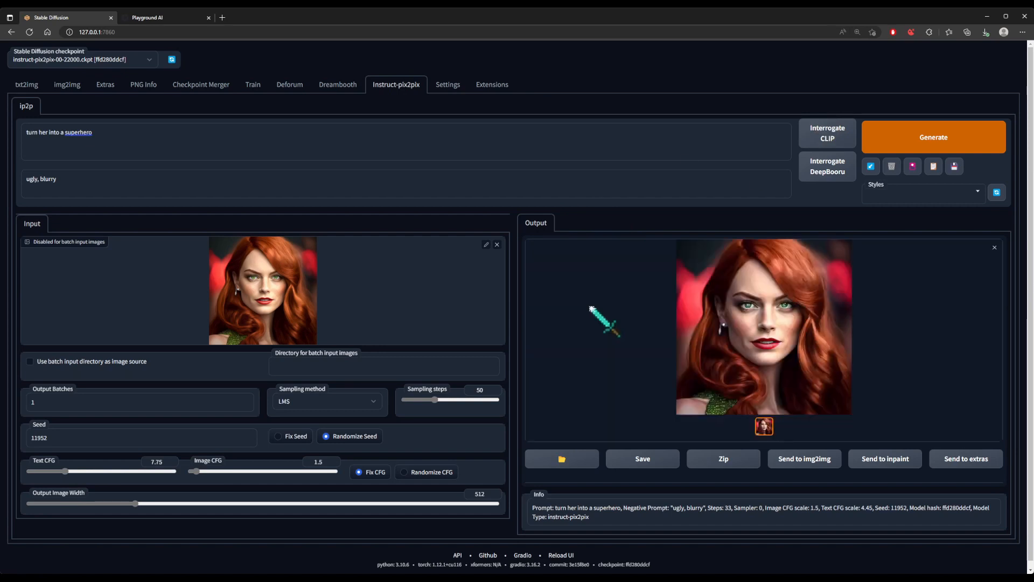
pyautogui.click(910, 146)
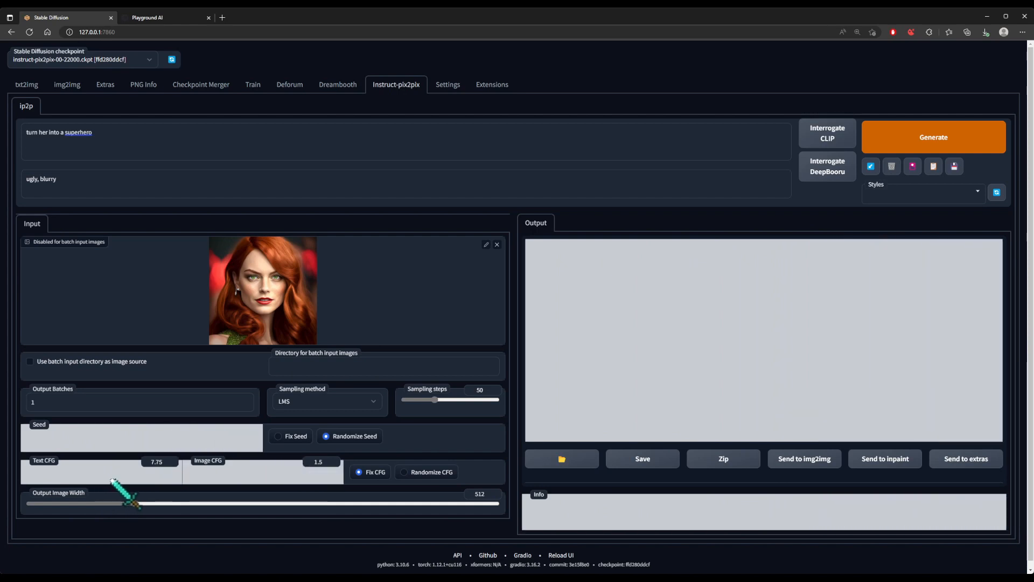
pyautogui.click(565, 301)
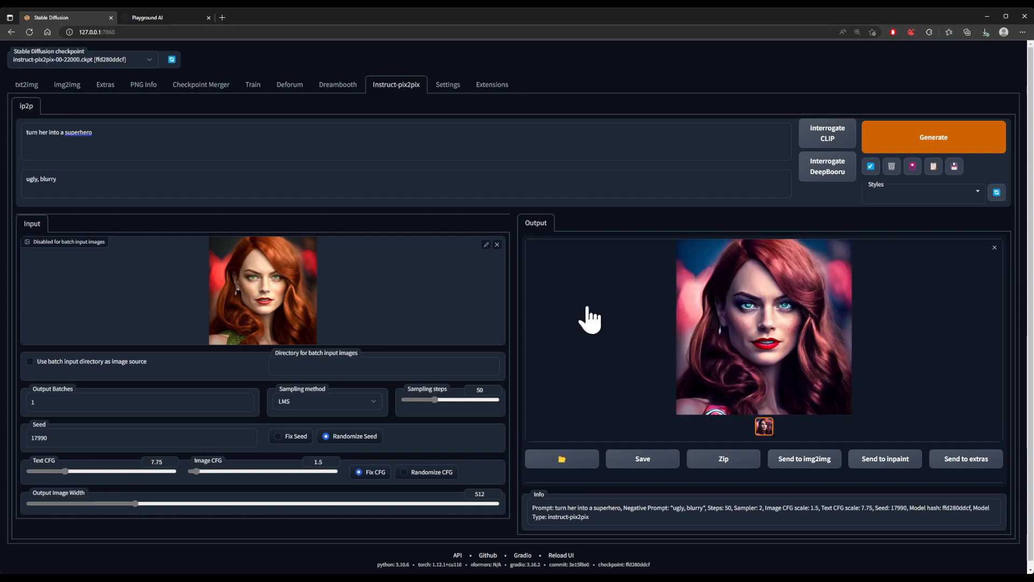
pyautogui.click(914, 345)
pyautogui.click(1009, 60)
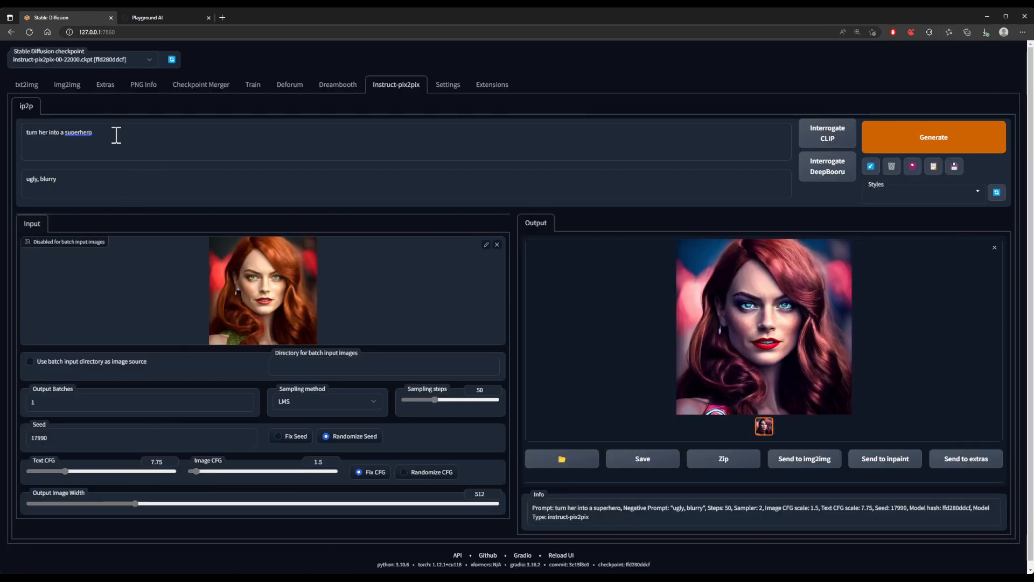
# - Replace the prompt with "give her a tiara" and generate the portrait edit
pyautogui.write('give he')
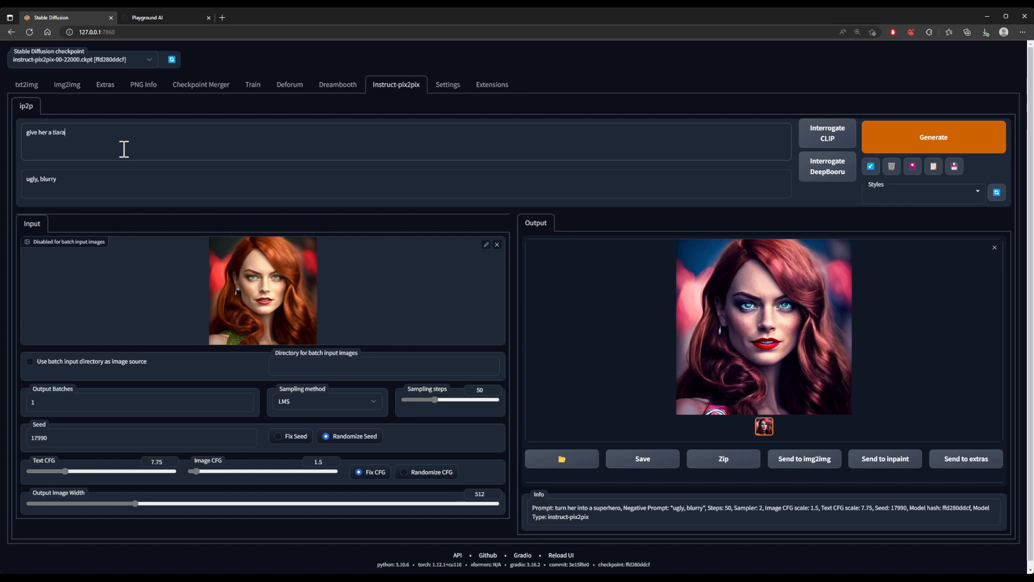
pyautogui.write('r a tiara')
pyautogui.click(870, 139)
pyautogui.tripleClick(177, 138)
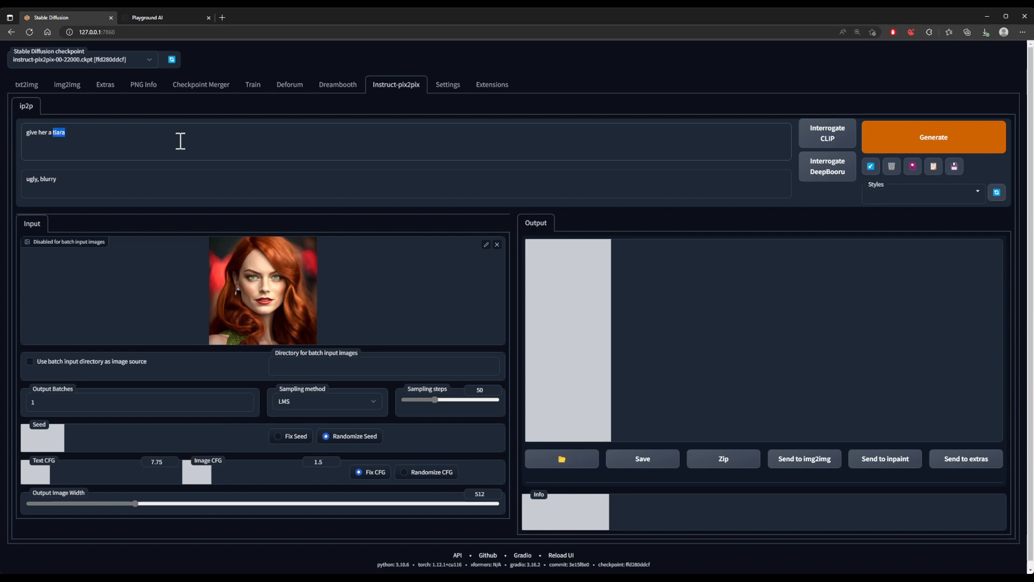
# - Replace the portrait edit prompt with "steampunk style"
pyautogui.write('stea')
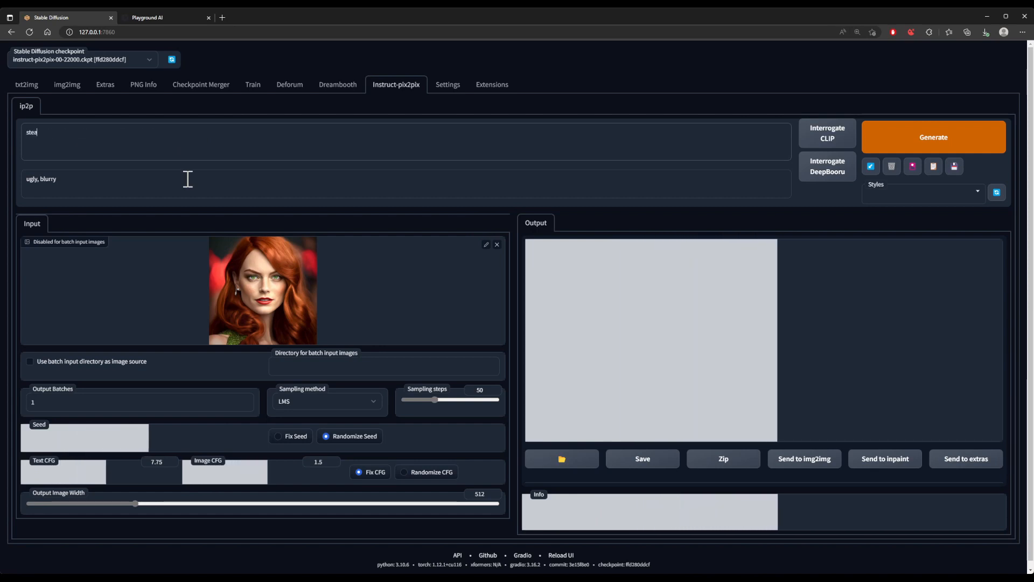
pyautogui.write('mpunk style')
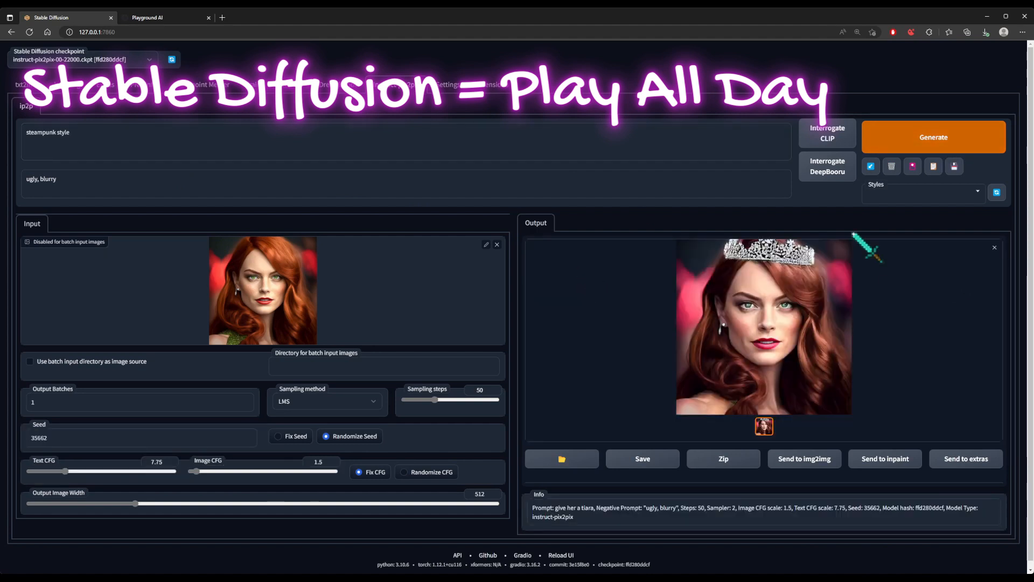
# - Change the prompt to "give her a crown", generate the portrait edit and enlarge the result
pyautogui.moveTo(57, 133); pyautogui.dragTo(104, 127)
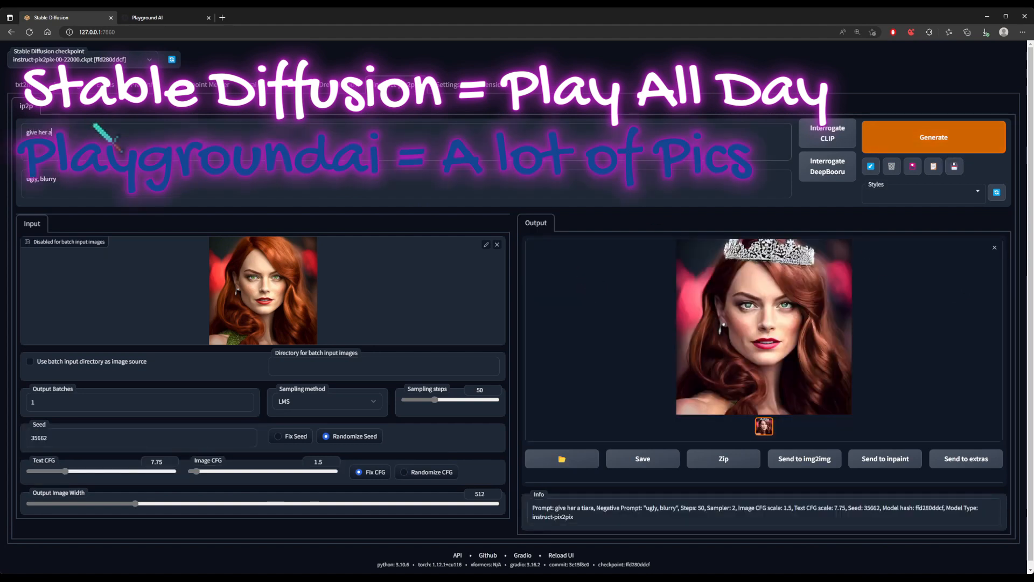
pyautogui.click(986, 153)
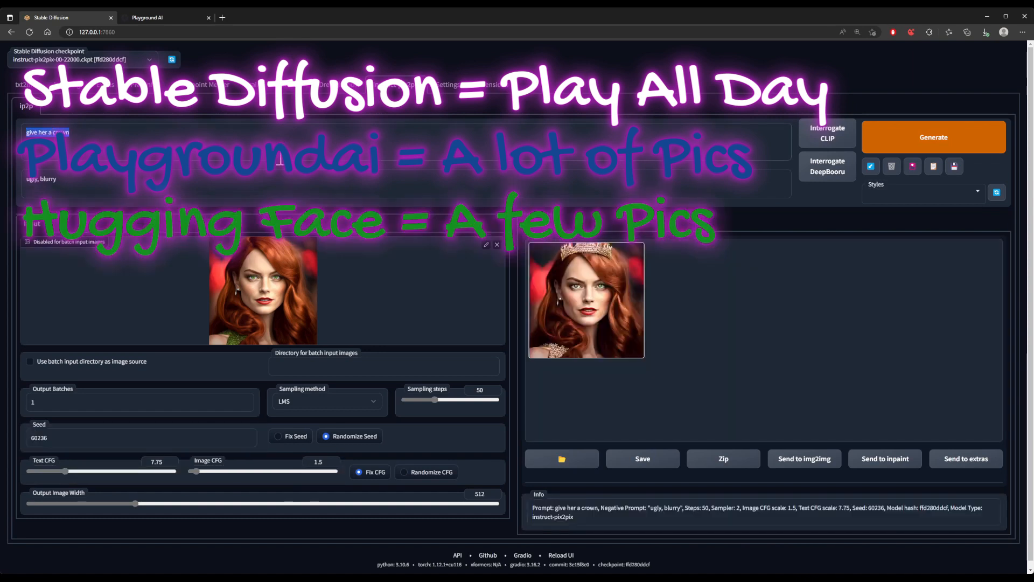
pyautogui.click(572, 313)
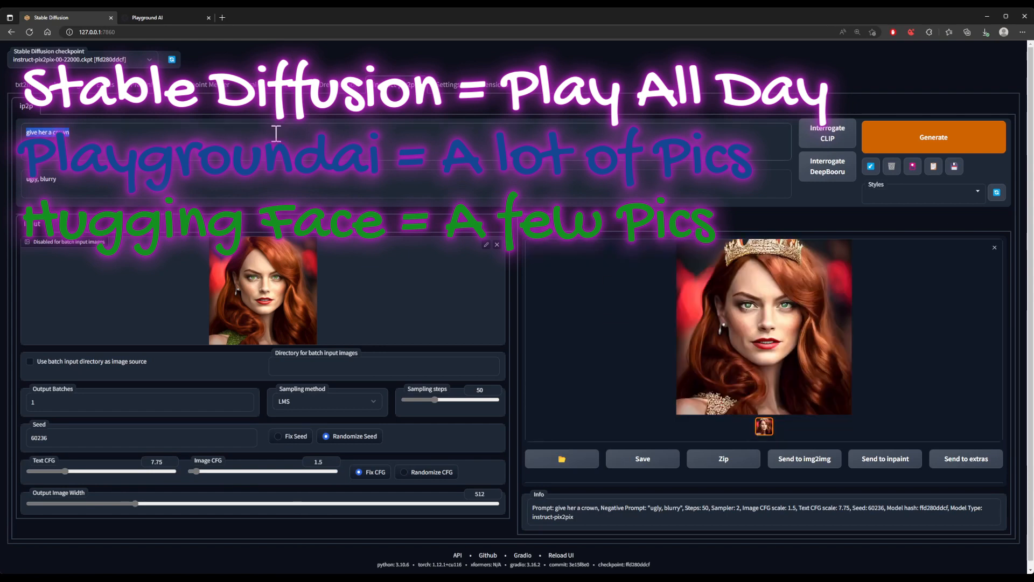
# - Generate the portrait edit with the prompt "she-hulk", and again with "incredible hulk"
pyautogui.click(925, 139)
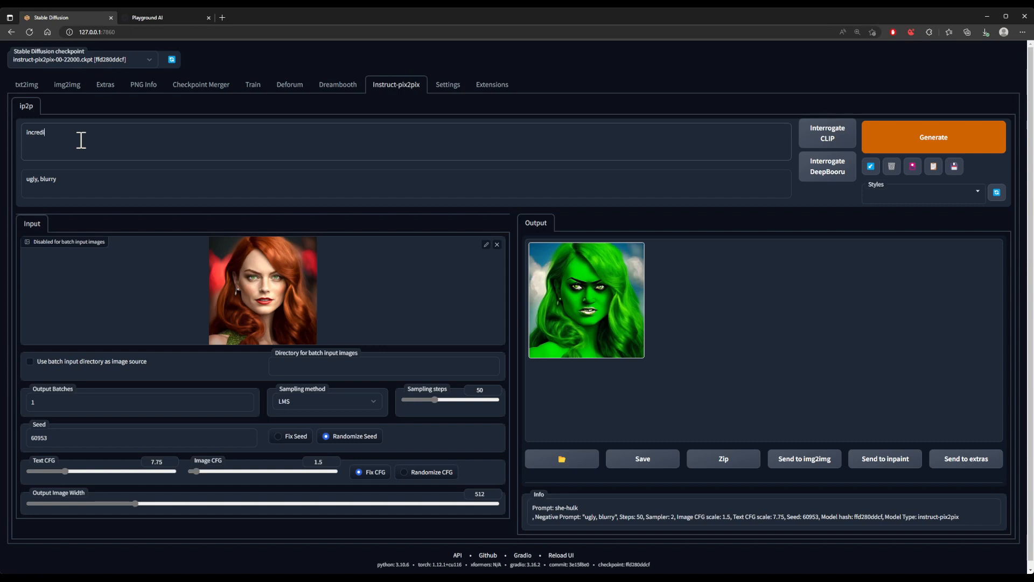
pyautogui.click(923, 139)
# - Replace the prompt with "green skin" and generate the portrait edit
pyautogui.tripleClick(126, 145)
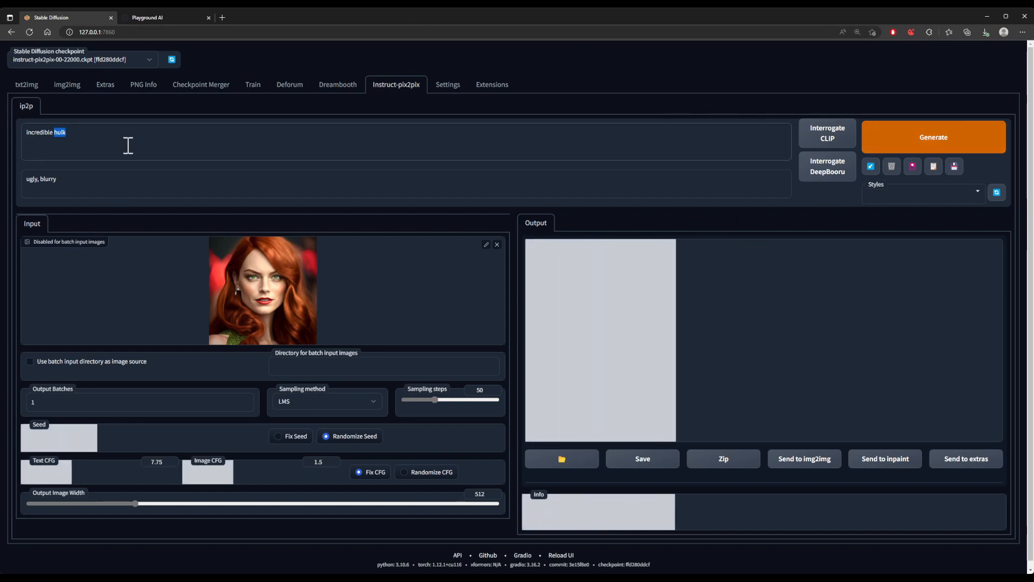
pyautogui.write('green skin')
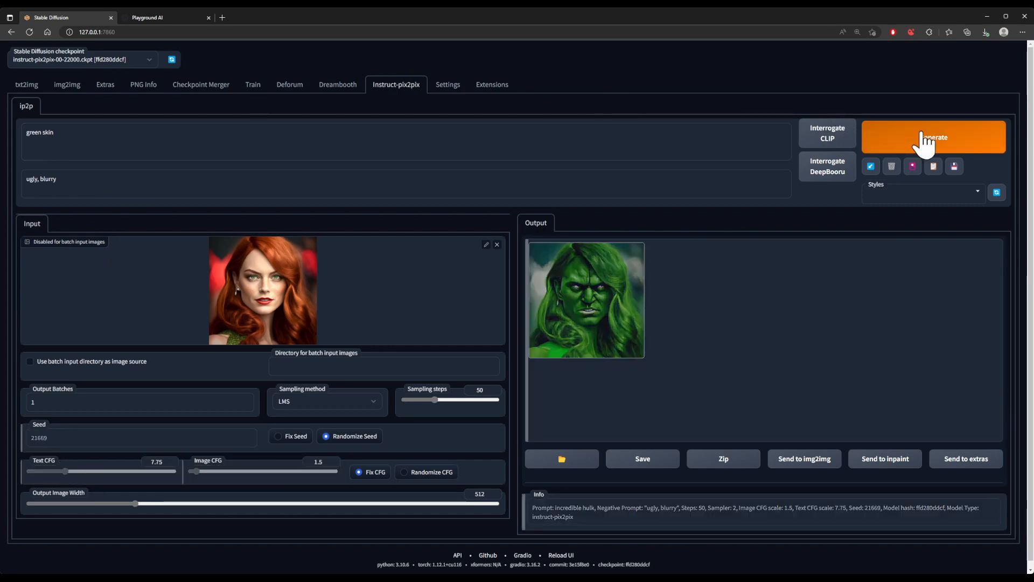
pyautogui.click(925, 140)
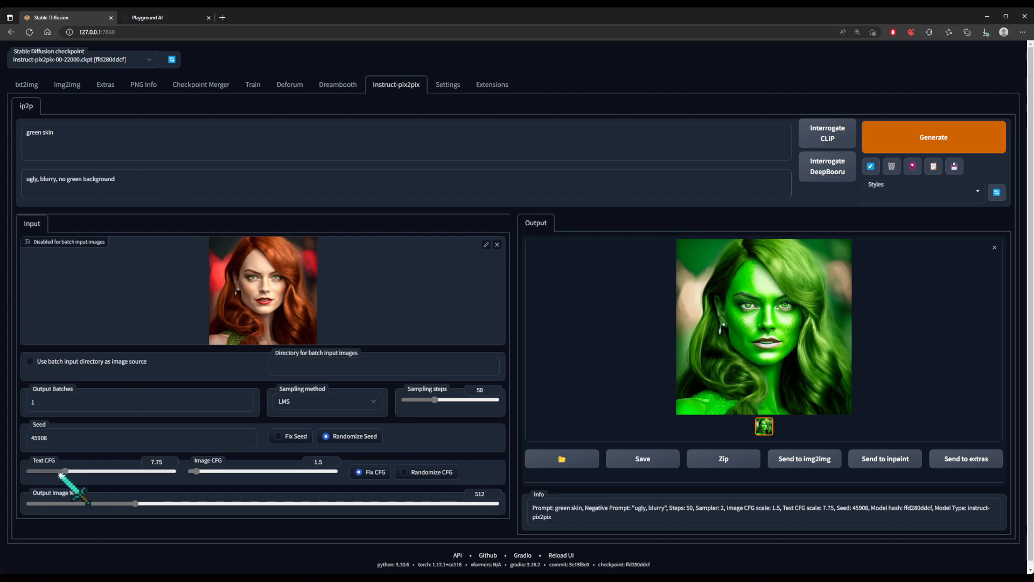
# - Regenerate the green skin edit with Text CFG 4.4 and "no green background" added to the negative prompt
pyautogui.click(987, 131)
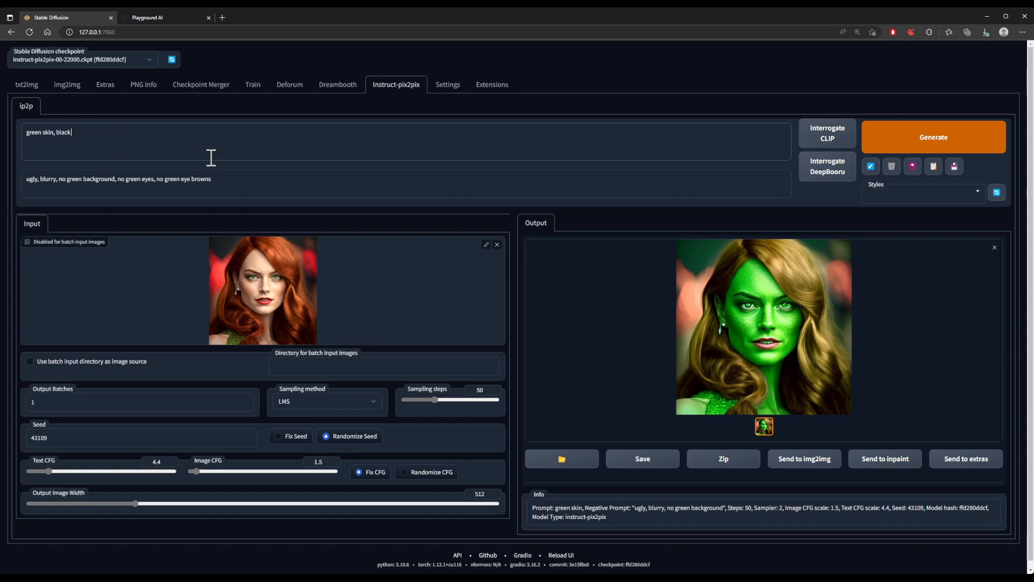
# - Extend the prompt to "green skin, black hair", add "no green eyes, no green eye browns" to the negative prompt, and regenerate
pyautogui.click(943, 148)
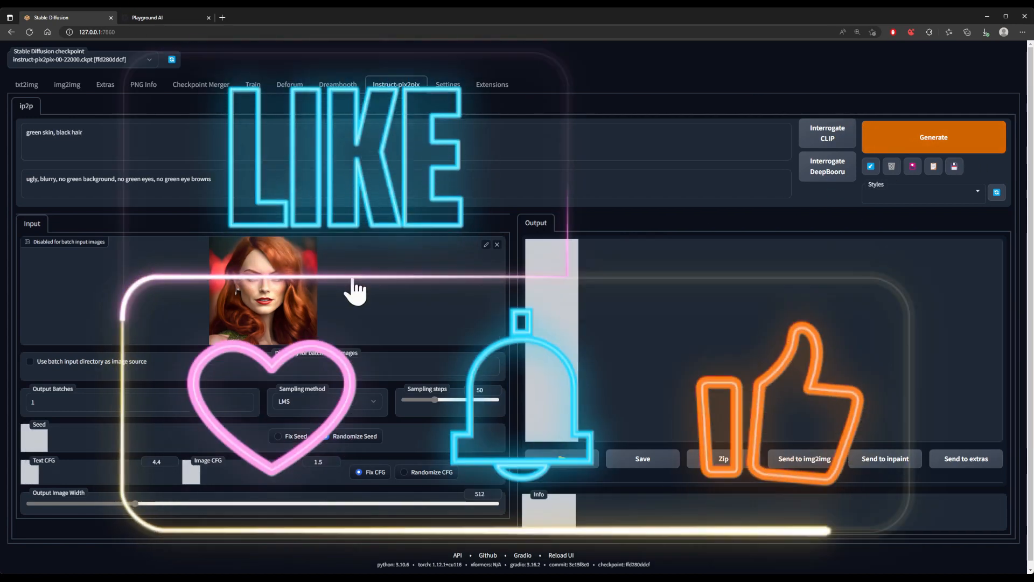